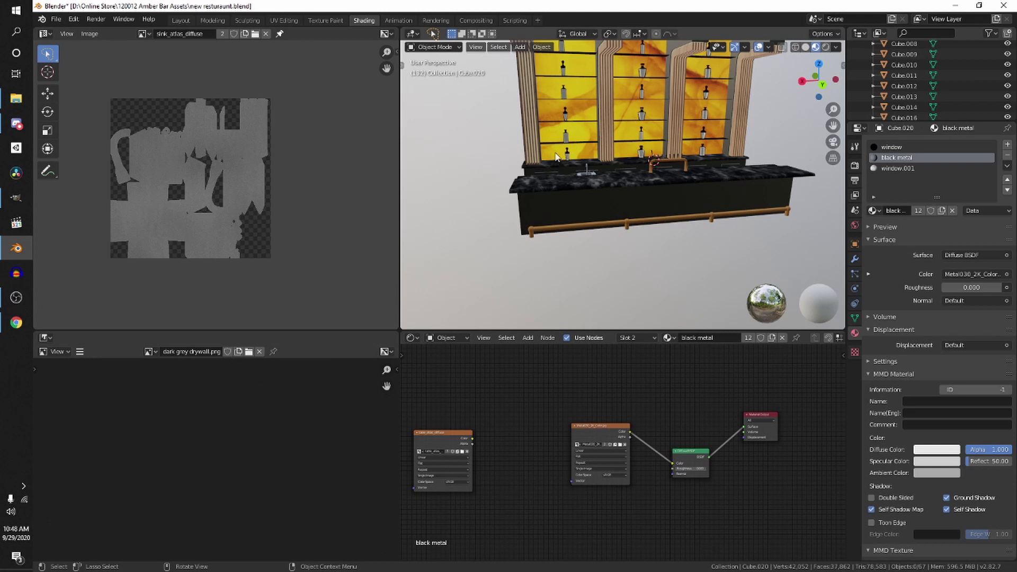
- Orbit and zoom around the gold beer tap bar and nearby furniture, closing in on the bar's right end
middle_click_drag(519, 180, 472, 128)
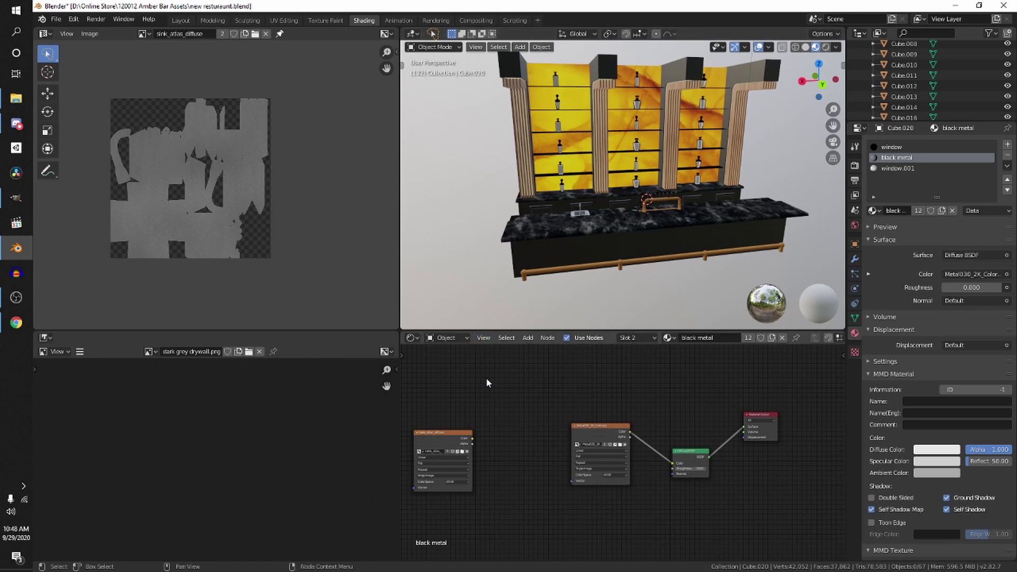
mouse_move(560, 261)
middle_mouse_down()
mouse_move(531, 275)
mouse_move(561, 264)
middle_mouse_up()
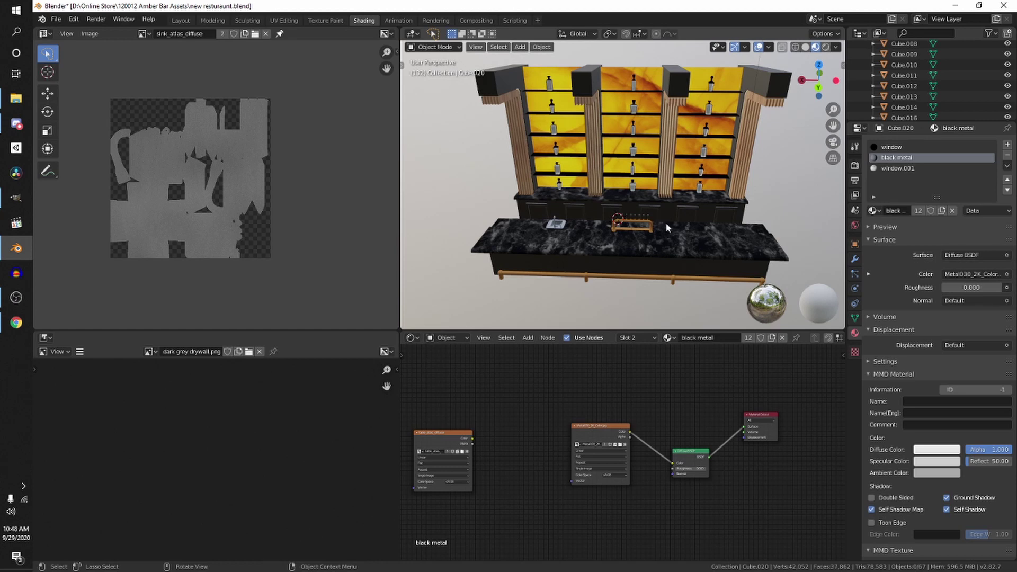
middle_click_drag(665, 221, 622, 215)
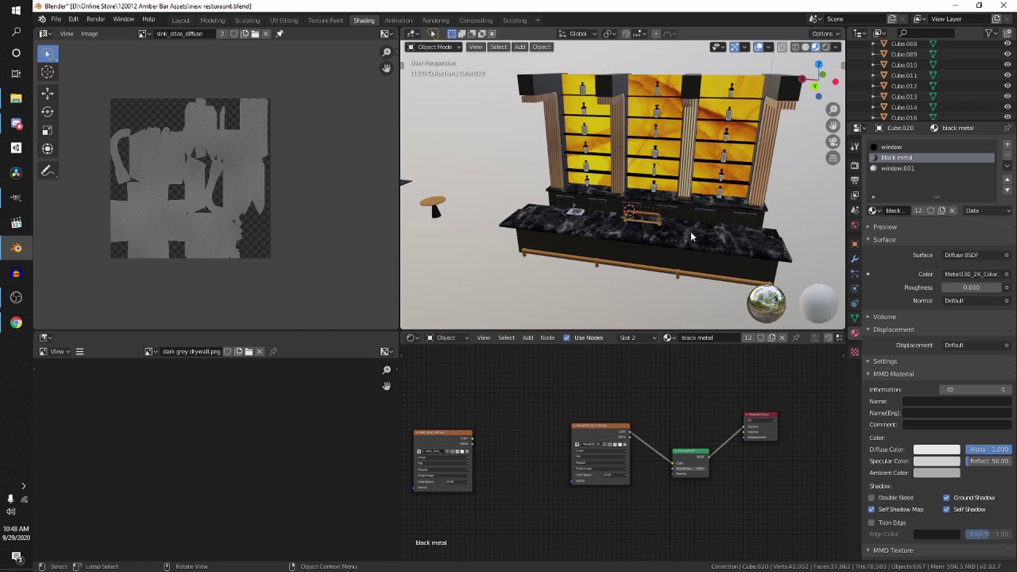
mouse_move(718, 233)
middle_mouse_down()
mouse_move(702, 243)
mouse_move(726, 238)
middle_mouse_up()
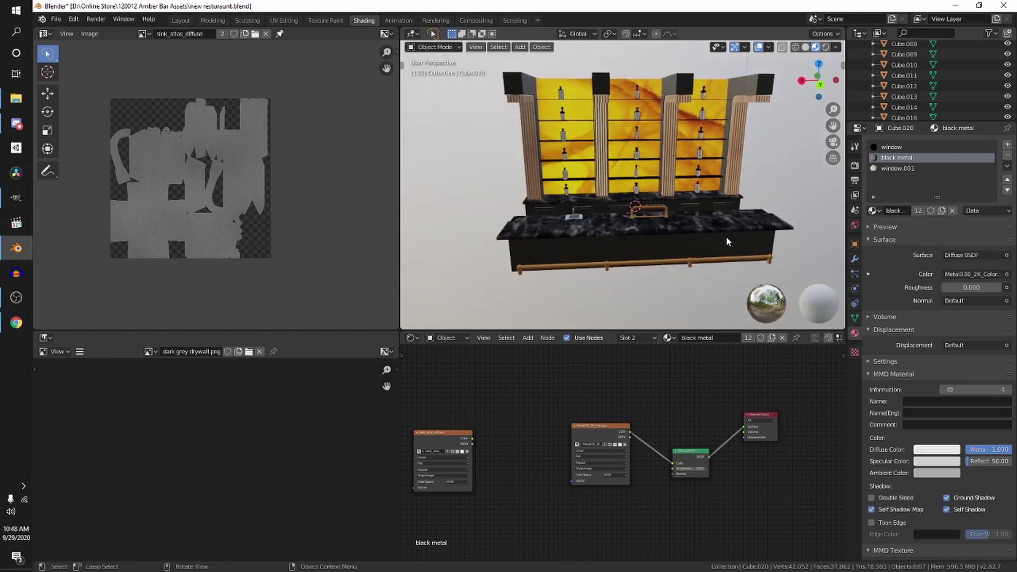
scroll(658, 262, "up", 1)
middle_click_drag(657, 262, 662, 233)
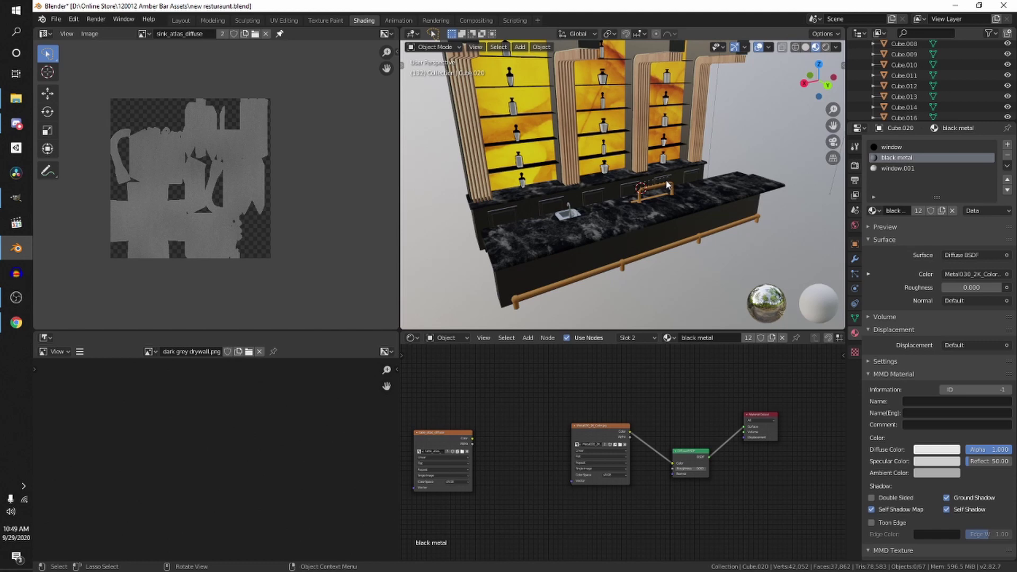
scroll(683, 191, "down", 2)
middle_click_drag(689, 194, 713, 310)
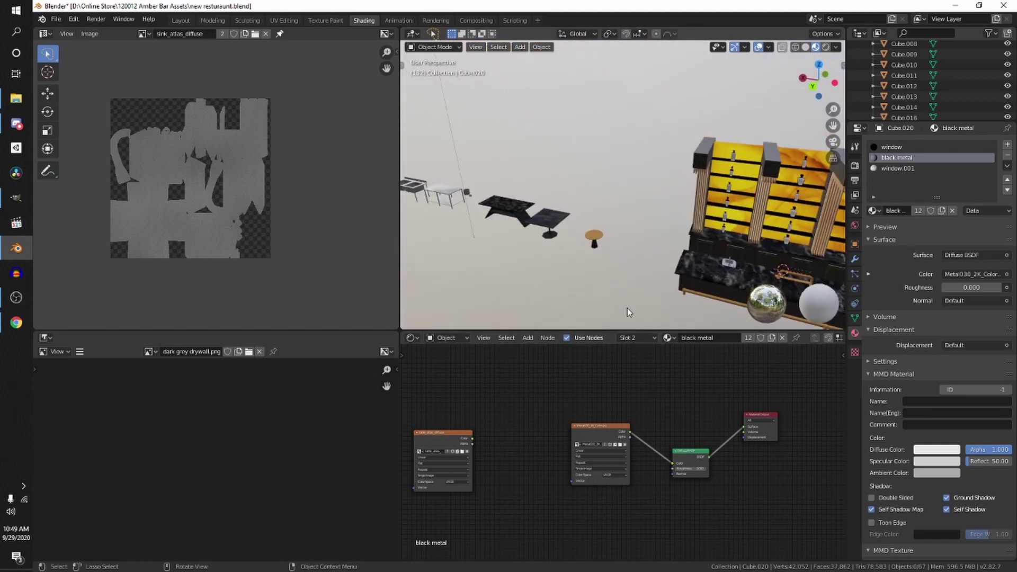
scroll(605, 246, "down", 5)
middle_click_drag(603, 253, 565, 210)
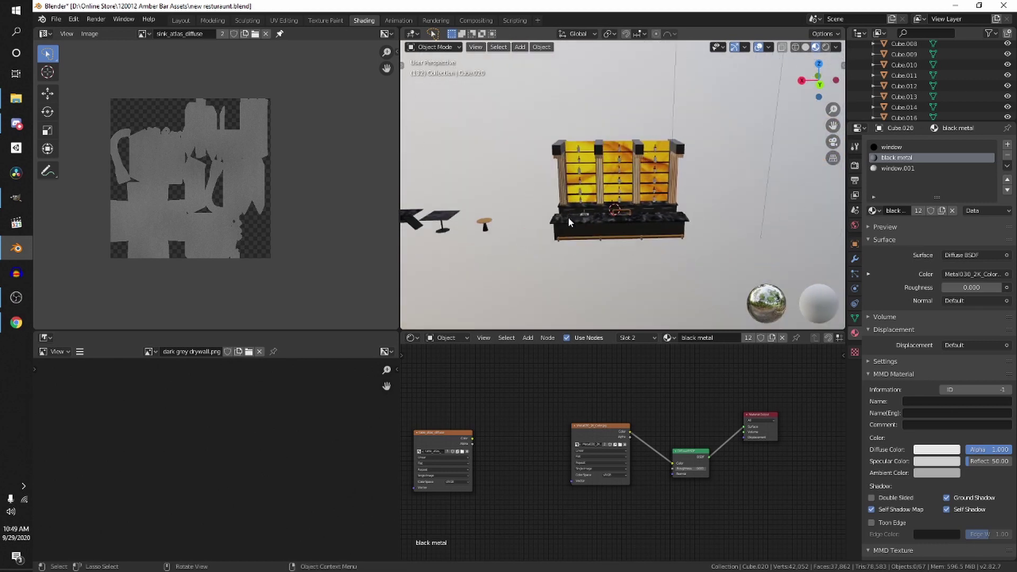
middle_click_drag(564, 247, 593, 277)
scroll(593, 276, "up", 2)
middle_click_drag(658, 243, 614, 218, "shift")
scroll(608, 171, "up", 4)
- Select the gold rail, the tap bar with drip tray, and a single tap to inspect them
left_click(659, 242)
left_click(614, 219)
left_click(697, 287)
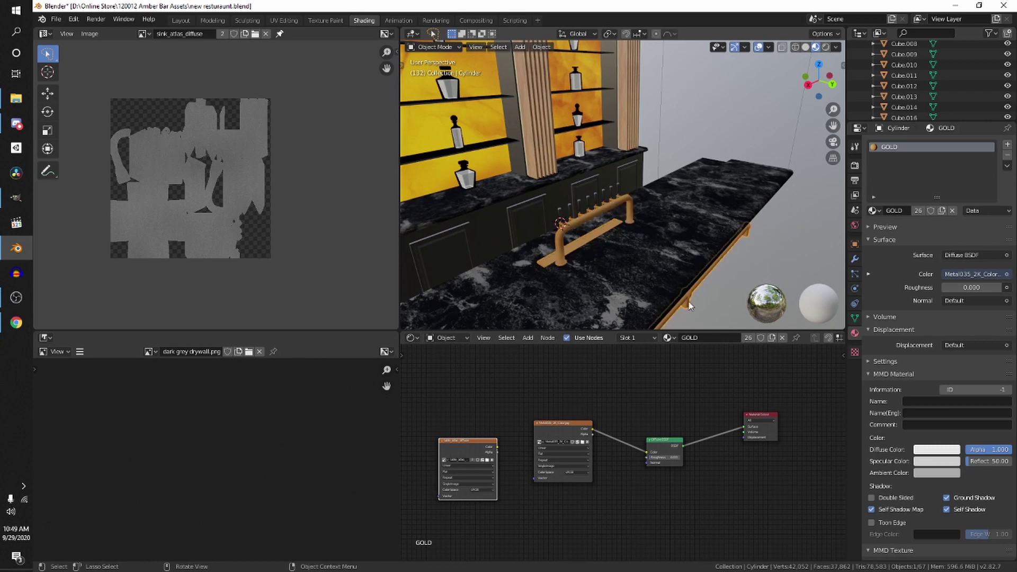
middle_click_drag(688, 300, 675, 322)
middle_click_drag(680, 272, 624, 236)
left_click(622, 241)
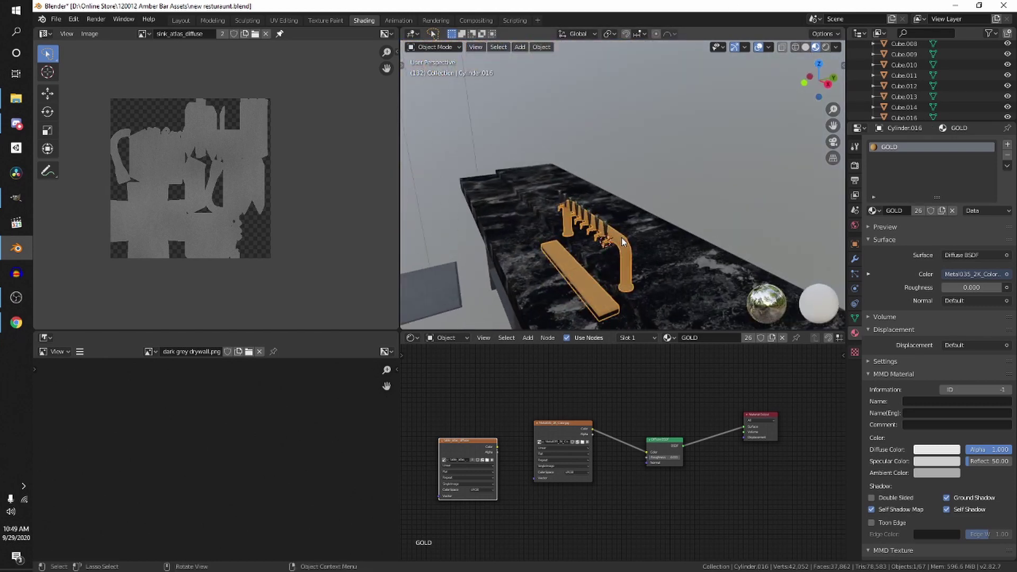
left_click(605, 232)
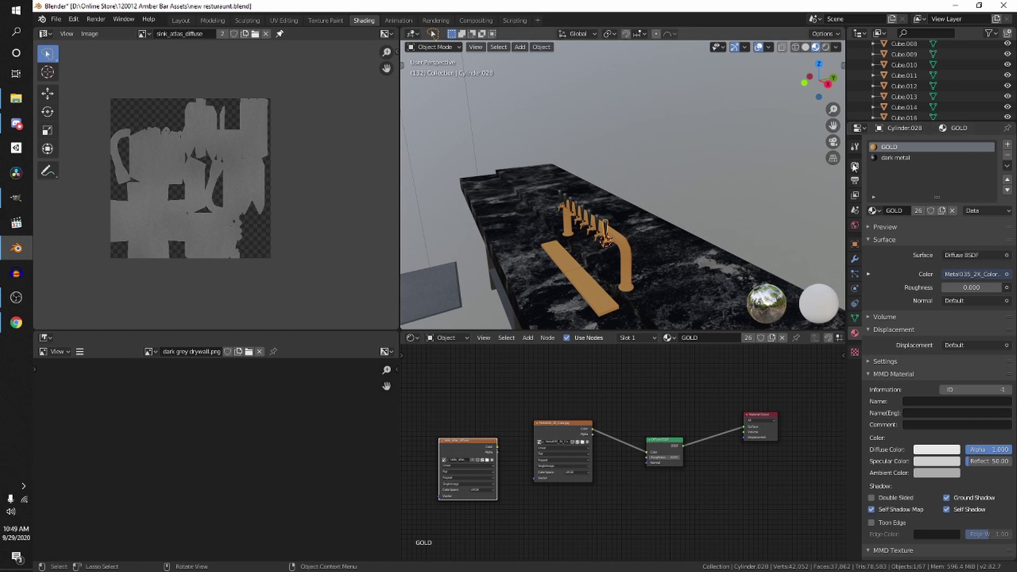
- Orbit past the back shelves and bottles, then bring the taps back into close view
middle_click_drag(745, 241, 419, 286)
scroll(976, 269, "down", 2)
middle_click_drag(702, 265, 688, 282)
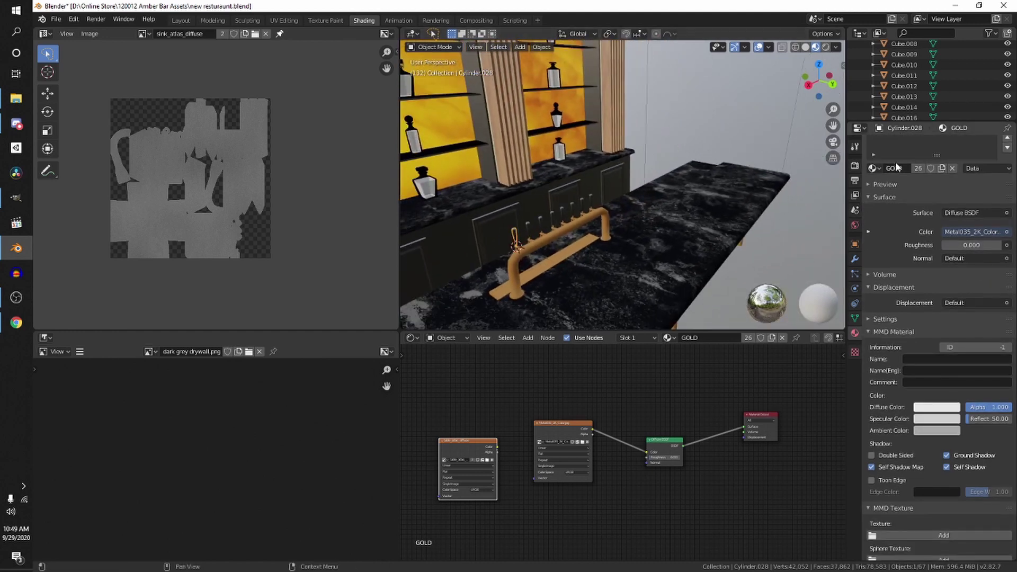
scroll(900, 171, "up", 2)
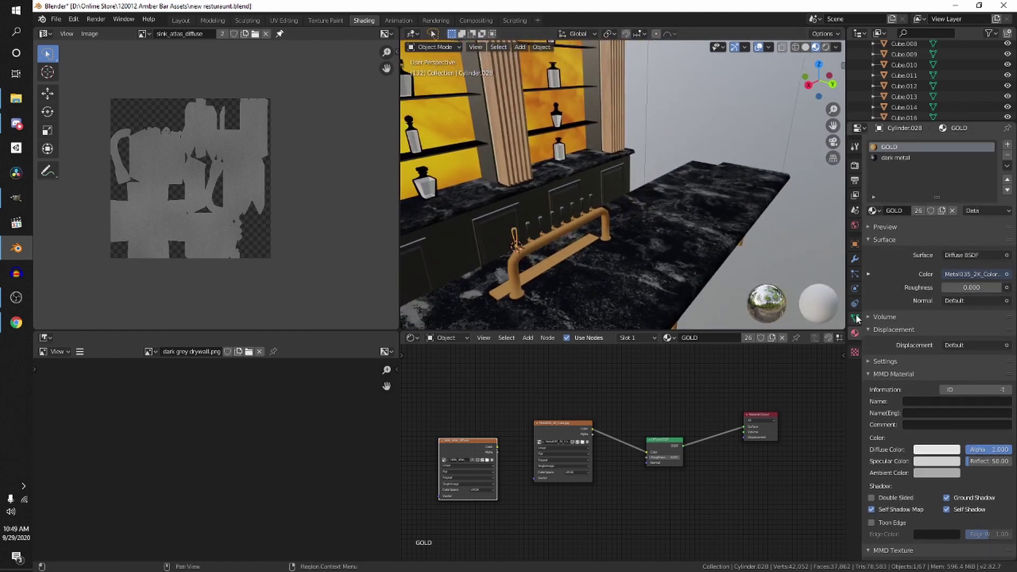
scroll(662, 288, "down", 4)
scroll(586, 202, "up", 4)
middle_click_drag(581, 214, 574, 157, "shift")
- Select the first tap handle and add the other handles until all seven are selected
left_click(585, 201)
left_click(578, 156)
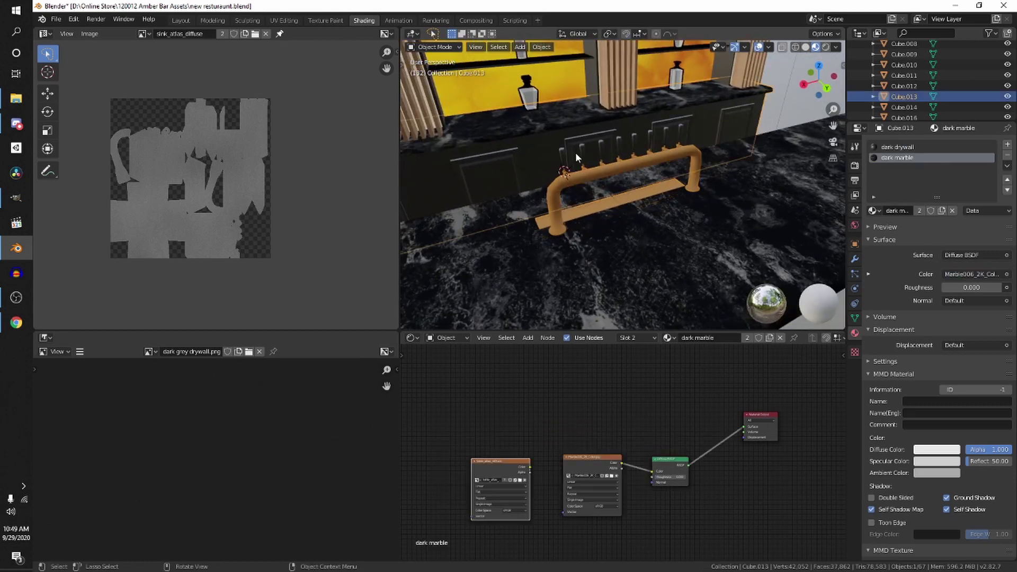
left_click(601, 152, "shift")
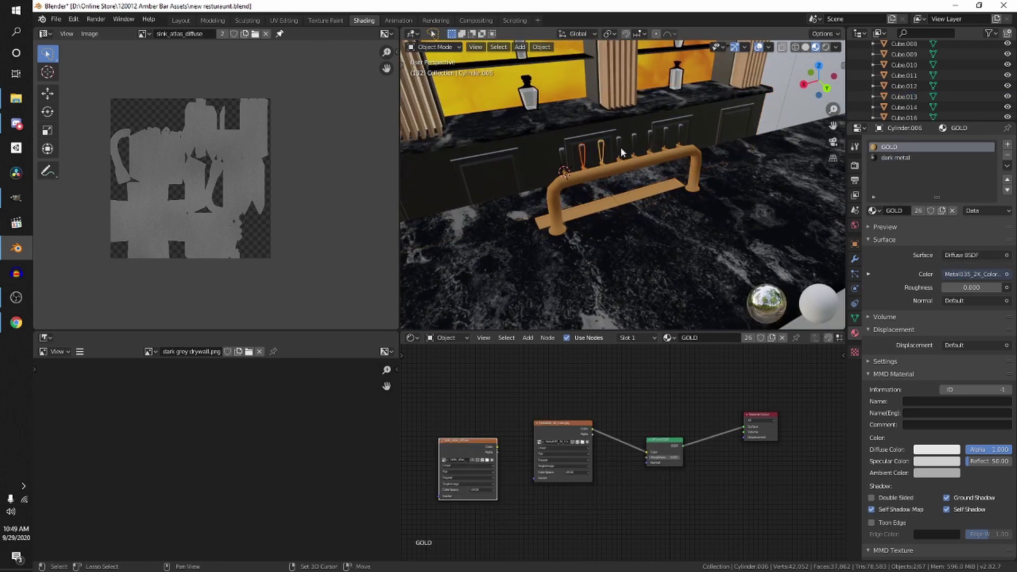
left_click(653, 147, "shift")
left_click(681, 139, "shift")
middle_click_drag(681, 138, 554, 227)
- Delete the seven tap handles and join the remaining tap, tap bar and gold rail with Ctrl+J
key("Delete")
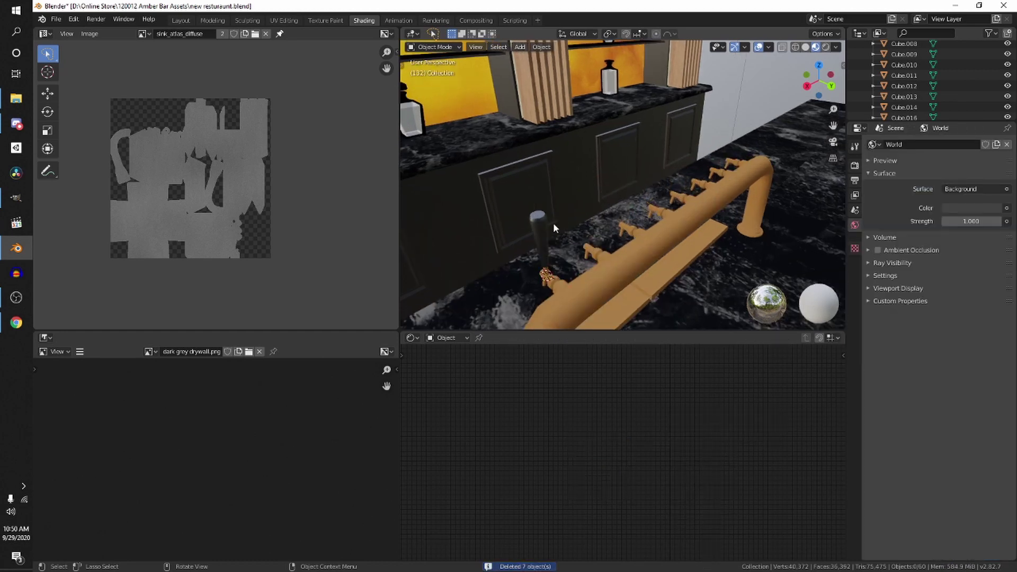
left_click(537, 235)
left_click(630, 259, "shift")
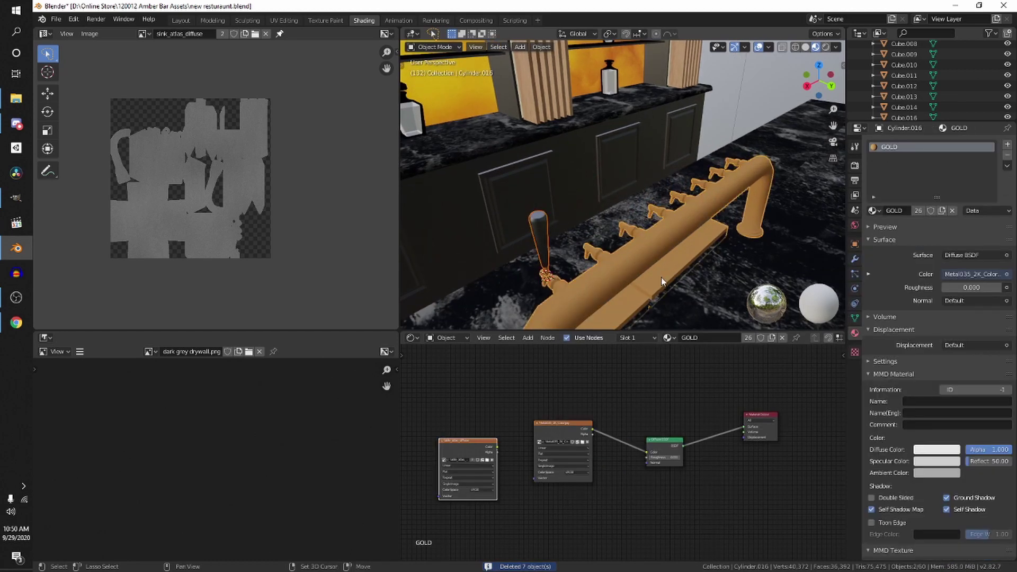
middle_click_drag(661, 278, 694, 250)
left_click(695, 236, "shift")
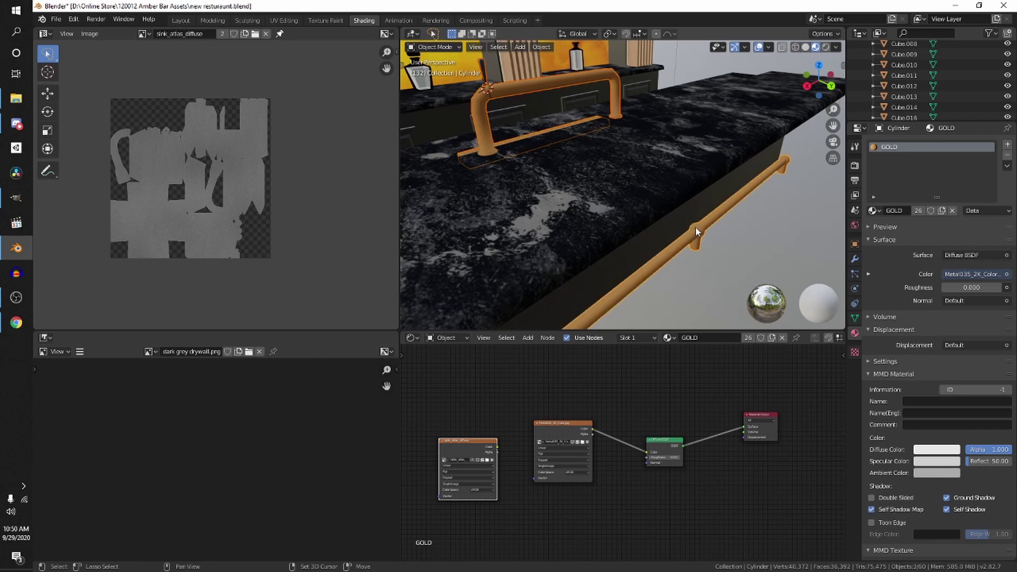
key("ctrl+j")
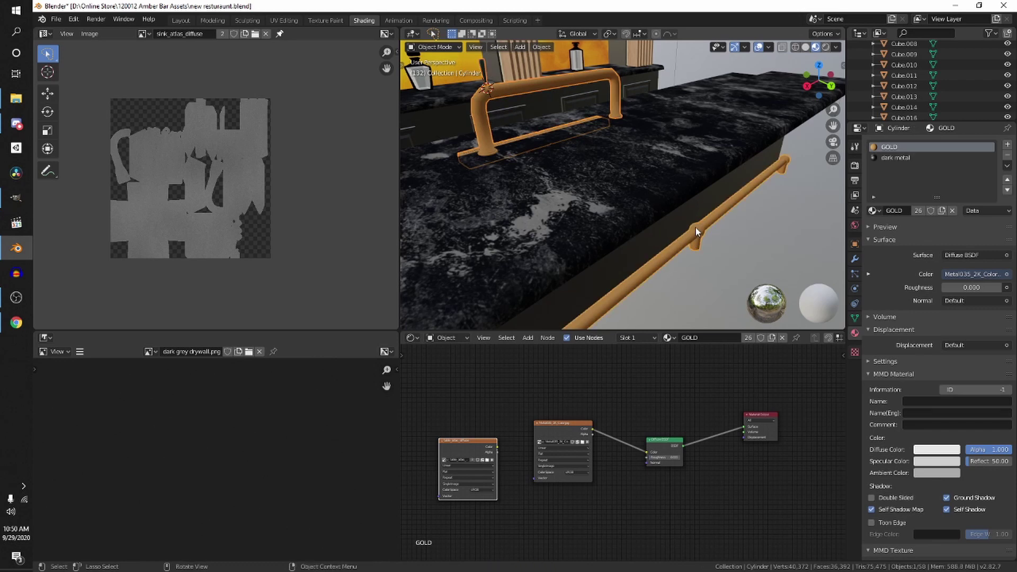
- Orbit around the joined gold tap bar and enter Edit Mode so its UV layout shows
scroll(696, 232, "down", 3)
middle_click_drag(696, 232, 685, 206)
scroll(686, 205, "up", 5)
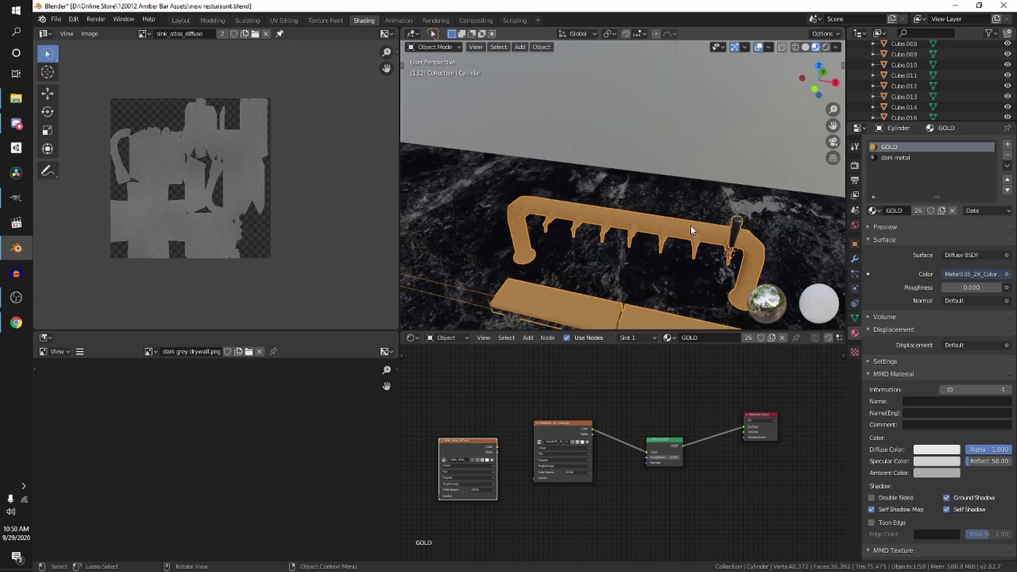
middle_click_drag(731, 261, 586, 226)
scroll(686, 243, "down", 3)
scroll(686, 243, "up", 2)
scroll(642, 237, "down", 2)
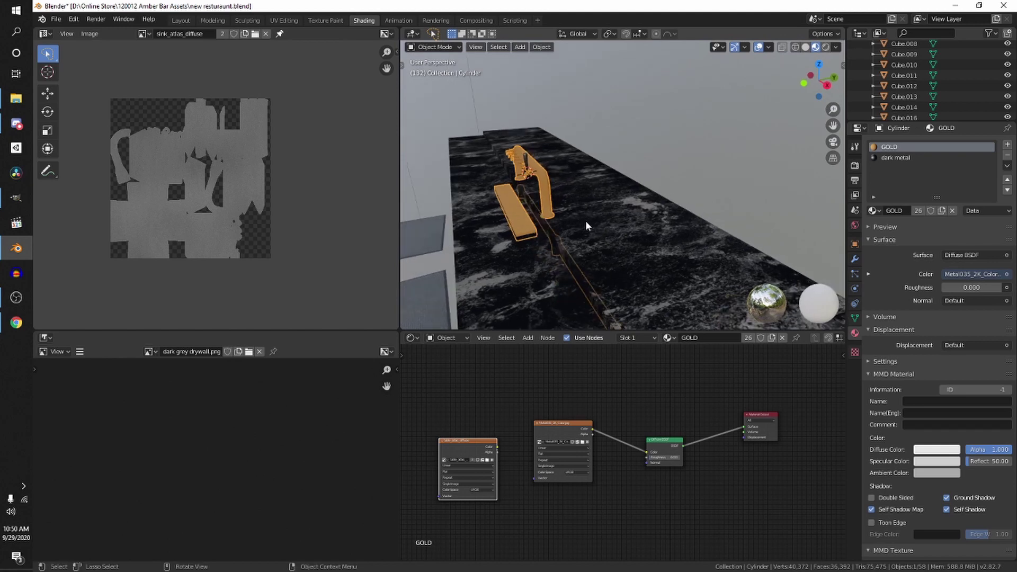
middle_click_drag(630, 202, 508, 176)
key("Tab")
scroll(581, 200, "down", 2)
scroll(664, 207, "up", 6)
scroll(637, 217, "down", 2)
scroll(683, 185, "up", 4)
scroll(583, 228, "down", 6)
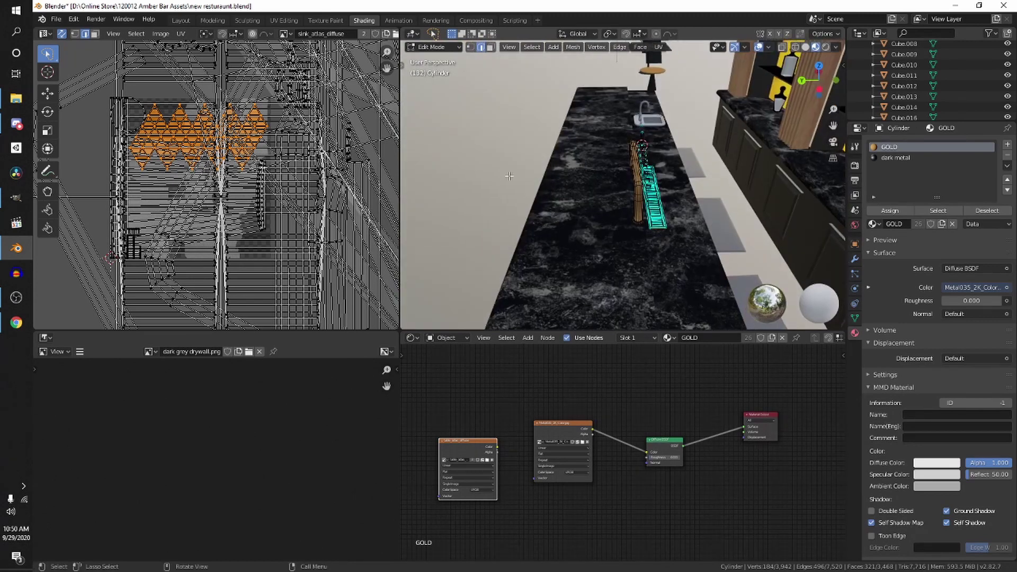
- Open the Object Data tab to show the UV Maps list with UVMap, viewing the tap and tray side-on
middle_click_drag(588, 185, 714, 228)
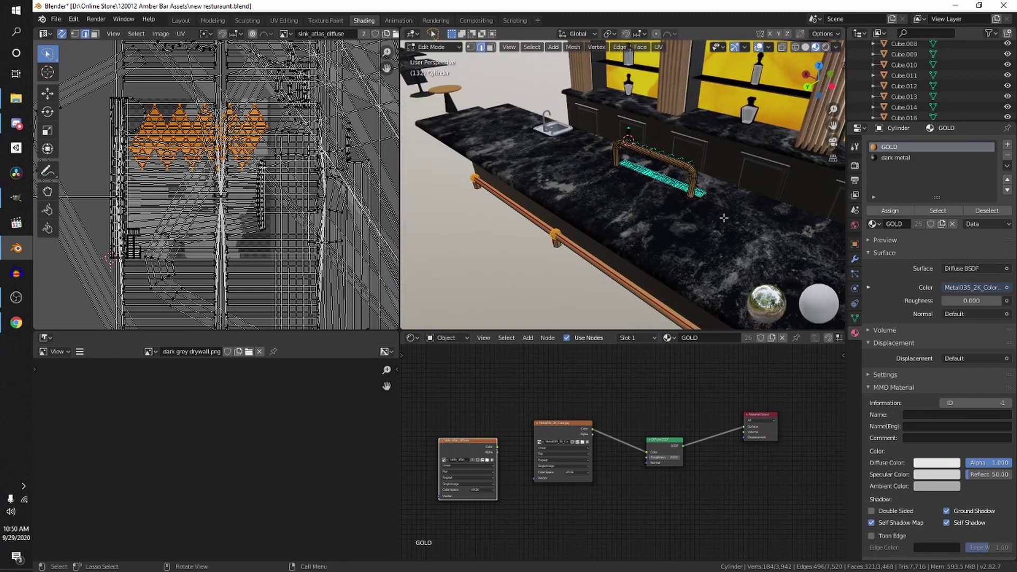
left_click(854, 318)
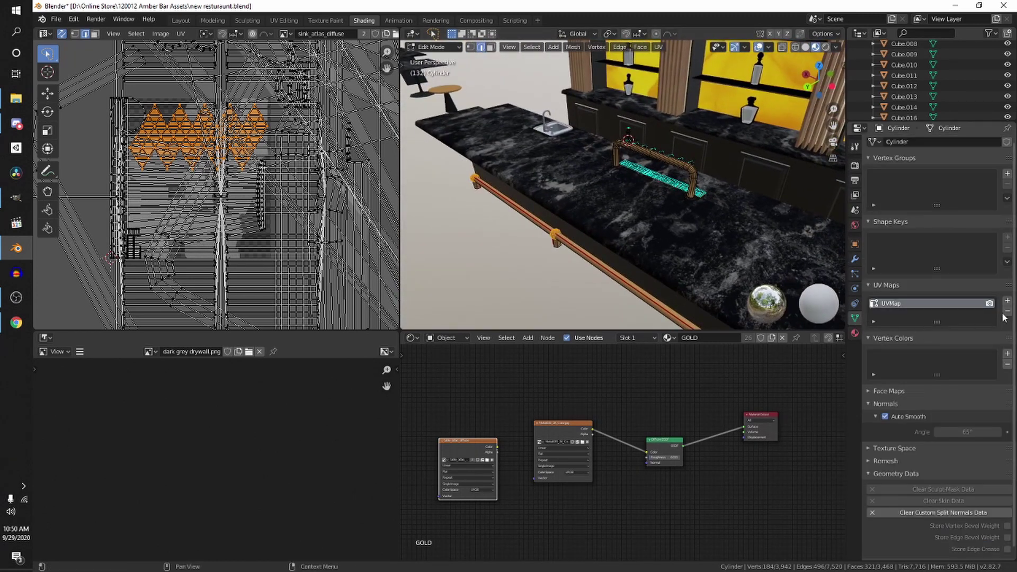
middle_click_drag(574, 236, 608, 235)
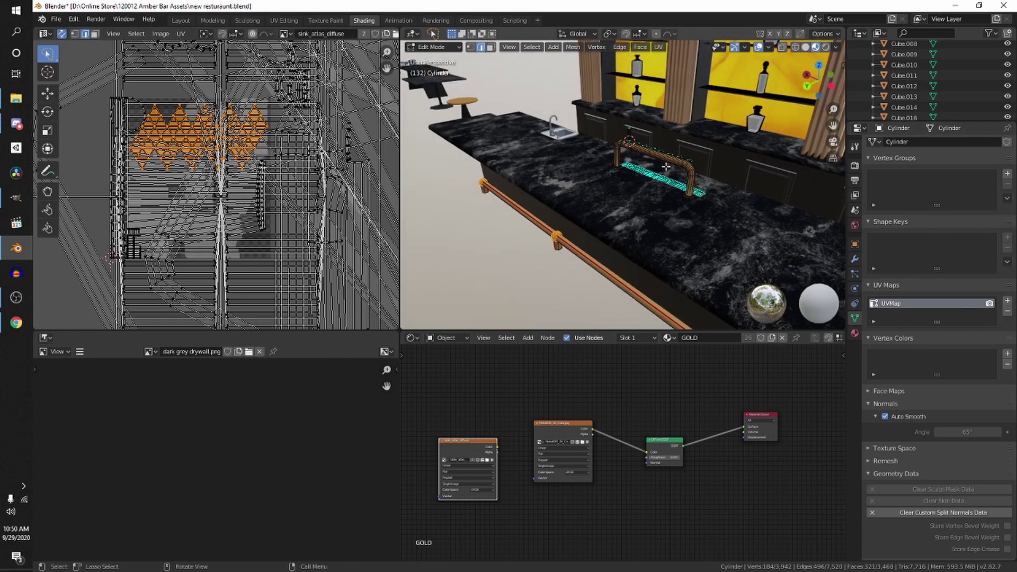
scroll(666, 167, "up", 5)
middle_click_drag(666, 170, 615, 203)
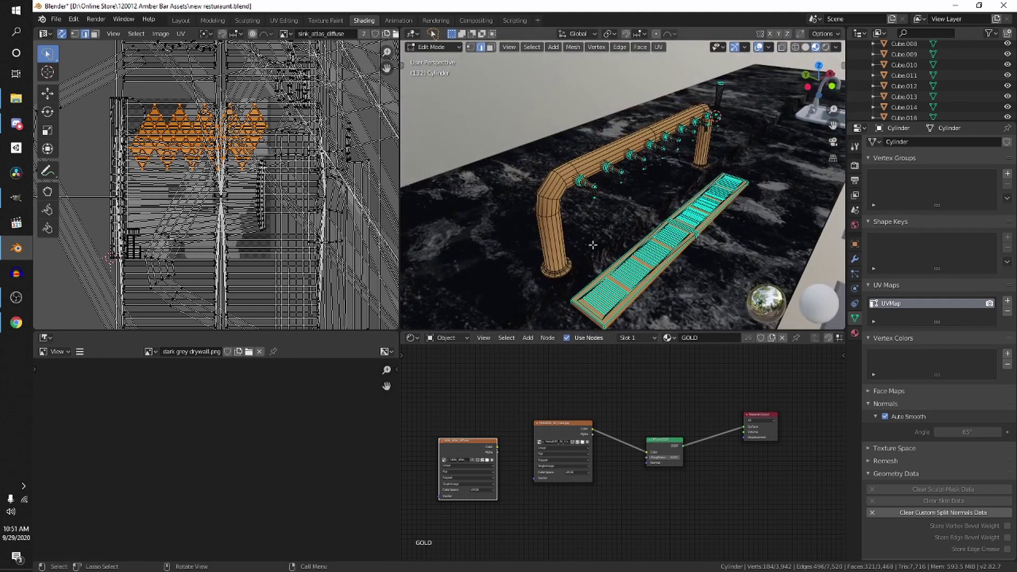
scroll(620, 162, "down", 1)
middle_click_drag(656, 192, 632, 196)
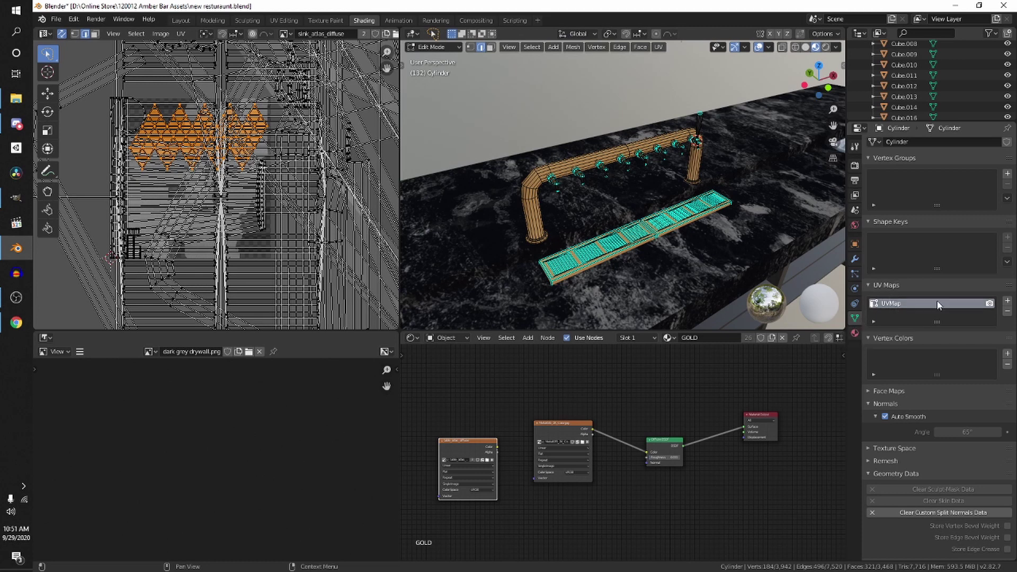
- Add a second UV map, UVMap.001, then select all and scale the whole UV layout
left_click(1007, 300)
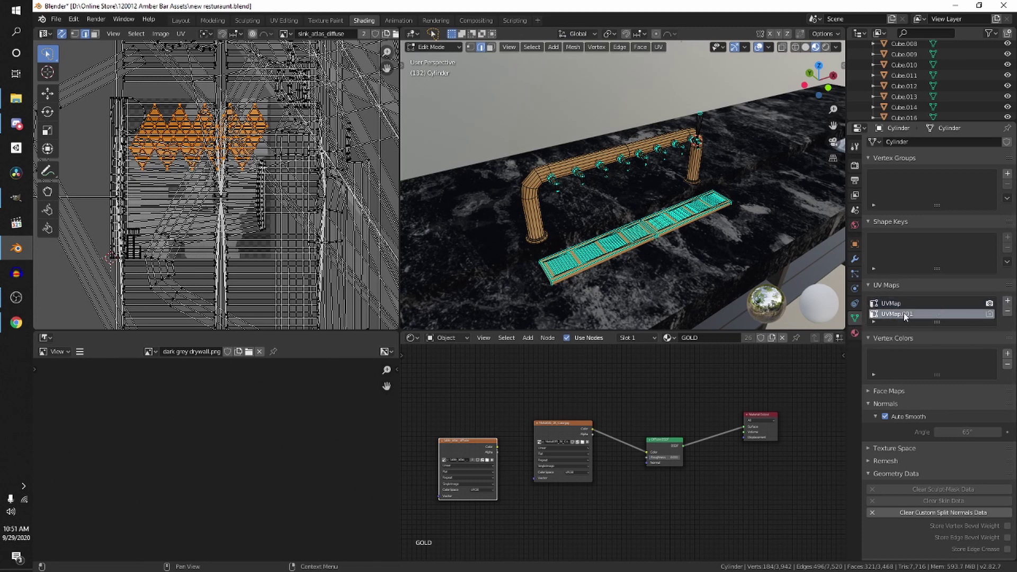
scroll(66, 223, "down", 4)
key("Tab")
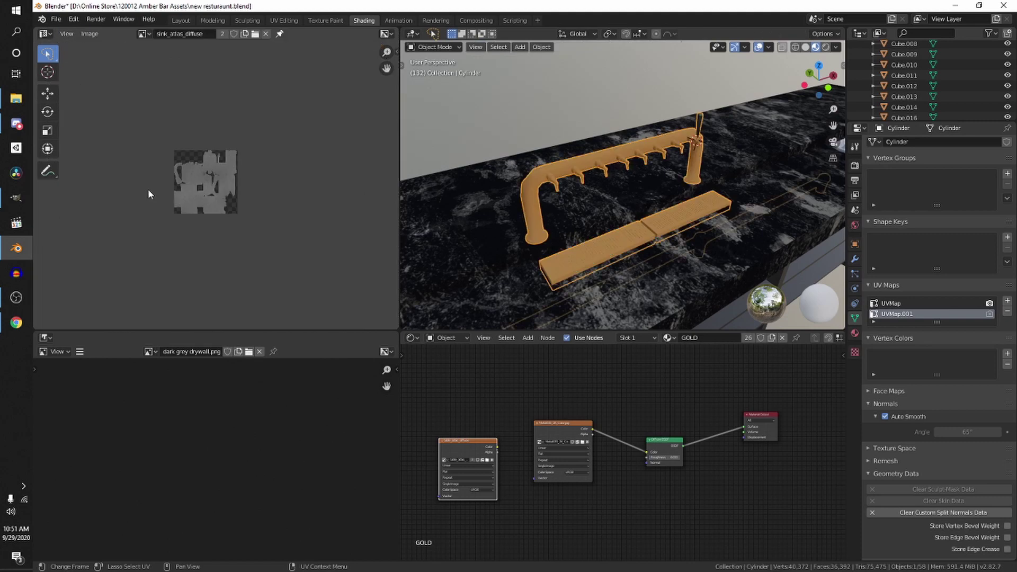
key("Tab")
key("a")
key("s")
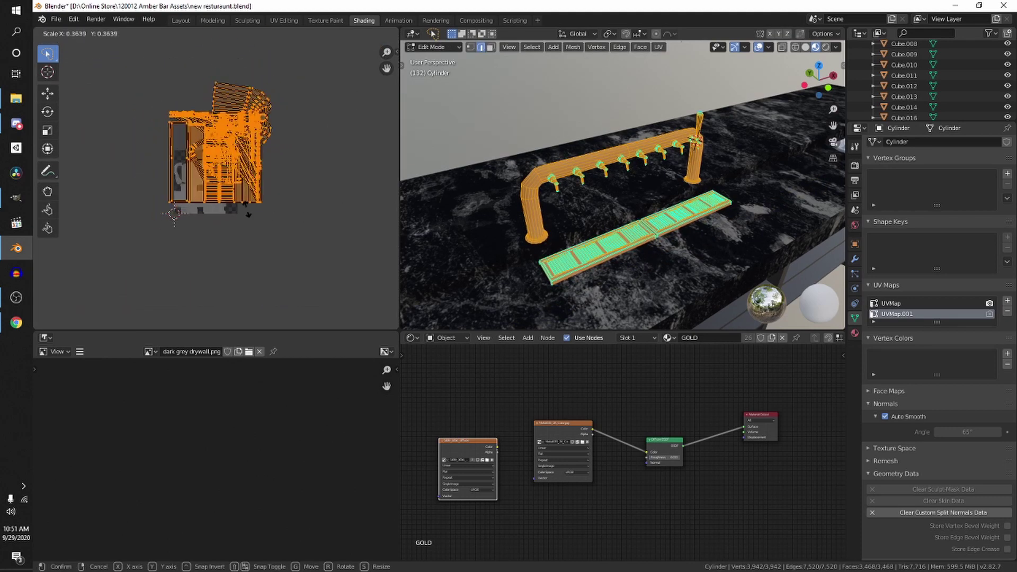
left_click(377, 204)
- Toggle between Object and Edit Mode while orbiting close around the tap and drip trays to check the UVs
key("Tab")
middle_click_drag(450, 222, 641, 217)
scroll(641, 217, "down", 2)
key("Tab")
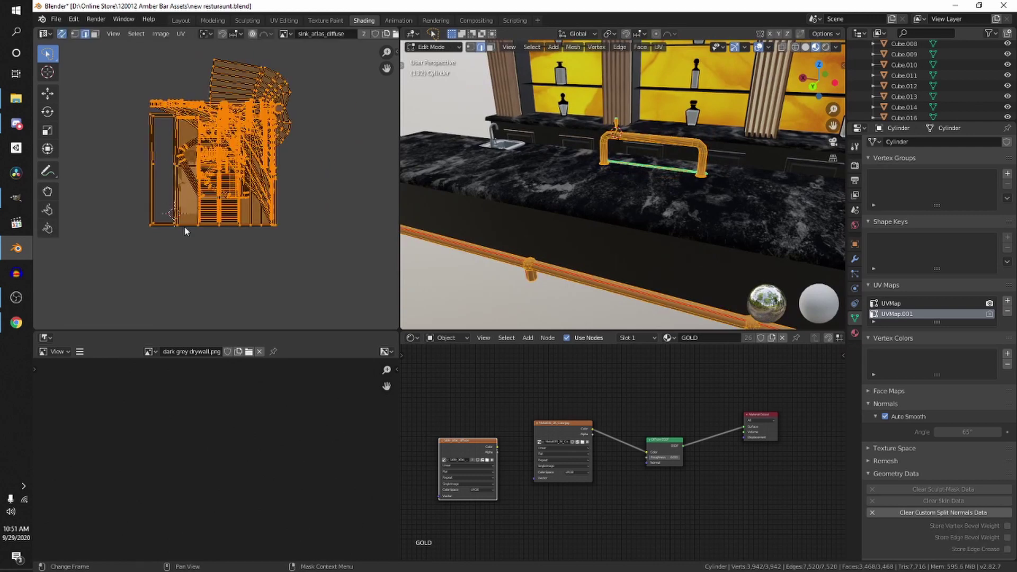
key("Tab")
middle_click_drag(750, 191, 598, 200)
scroll(603, 199, "up", 3)
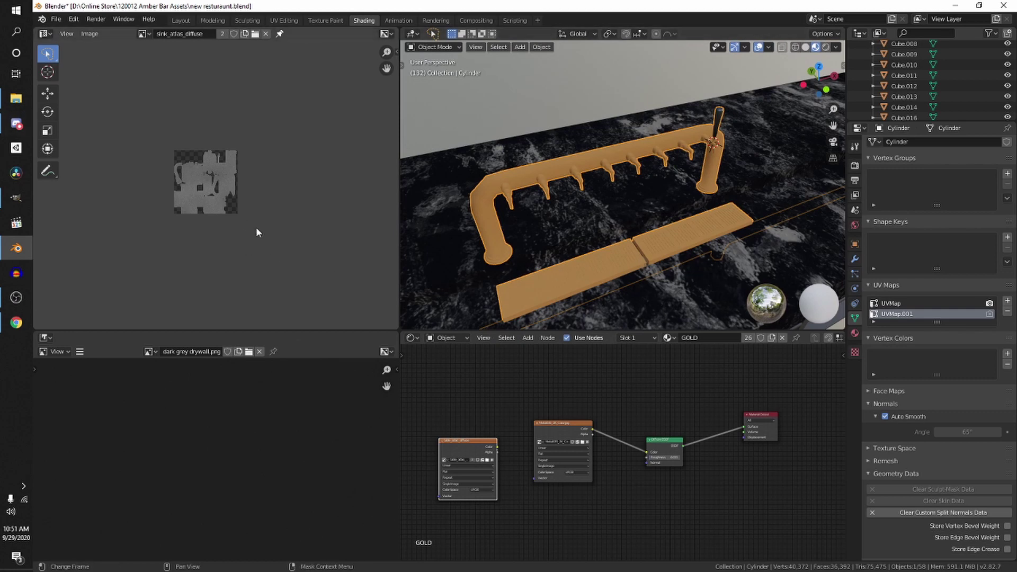
scroll(248, 206, "up", 6)
key("Tab")
middle_click_drag(511, 212, 753, 168)
scroll(629, 204, "down", 3)
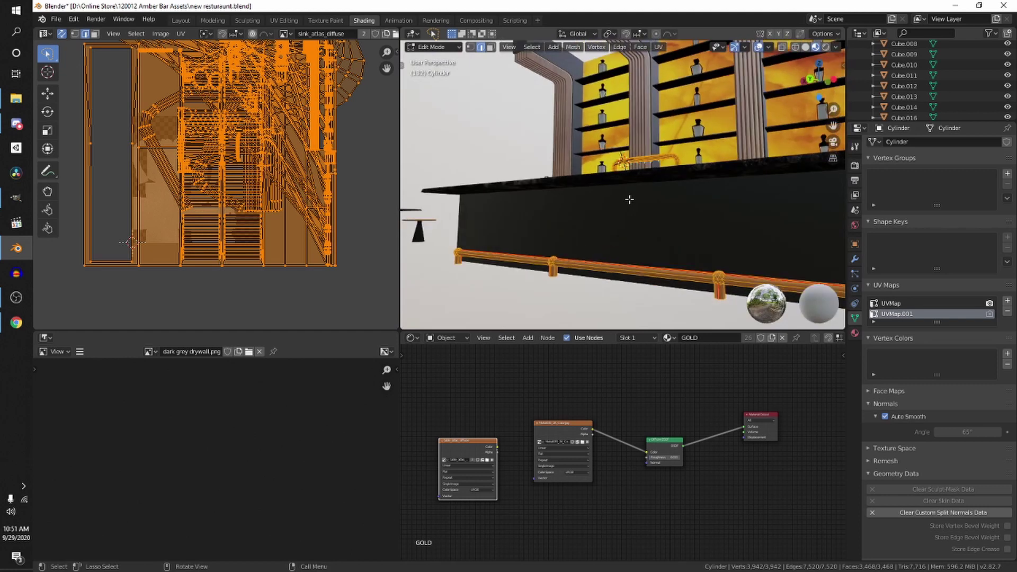
middle_click_drag(629, 200, 561, 209)
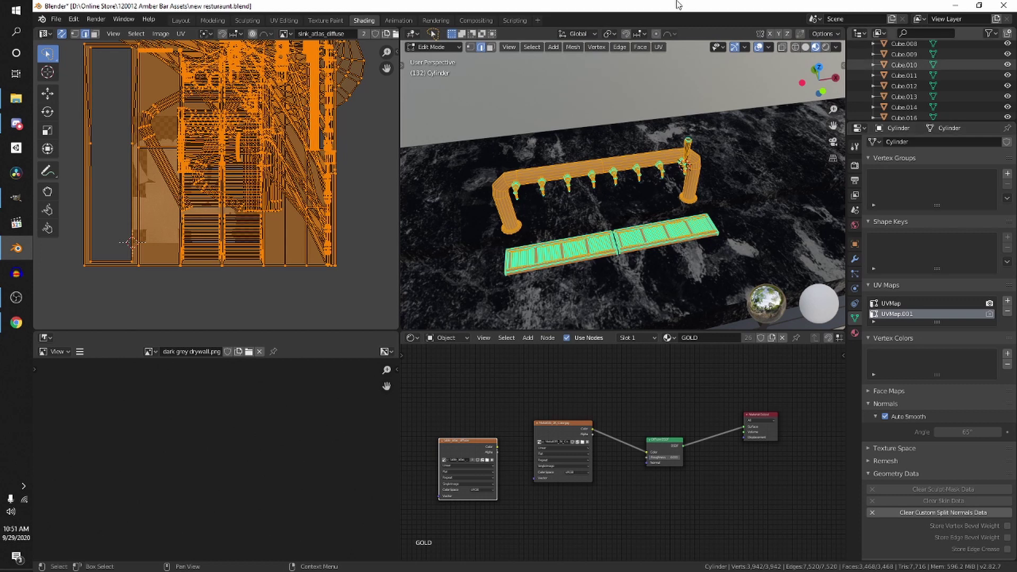
middle_click_drag(532, 173, 550, 170)
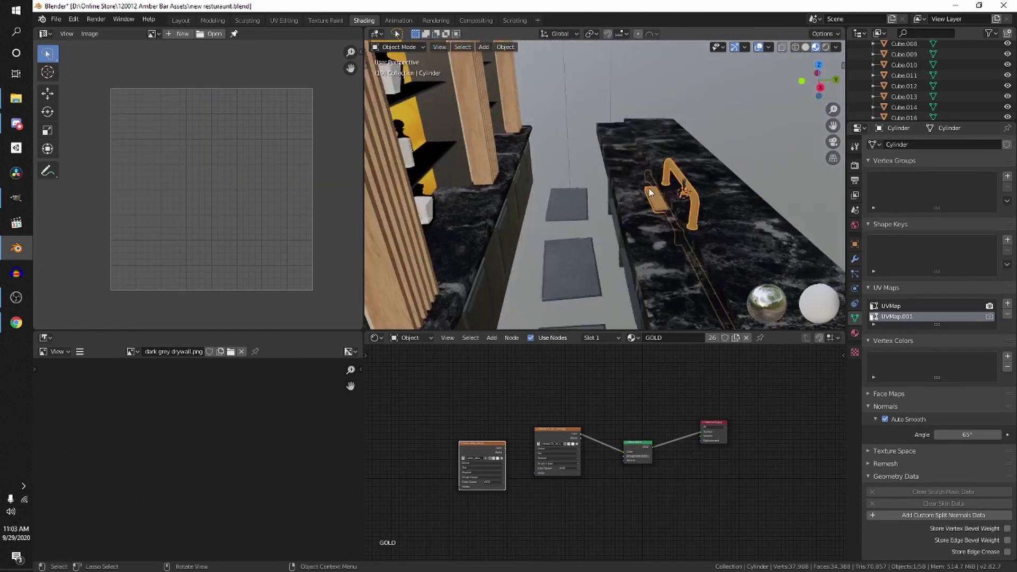
middle_click_drag(689, 159, 732, 180)
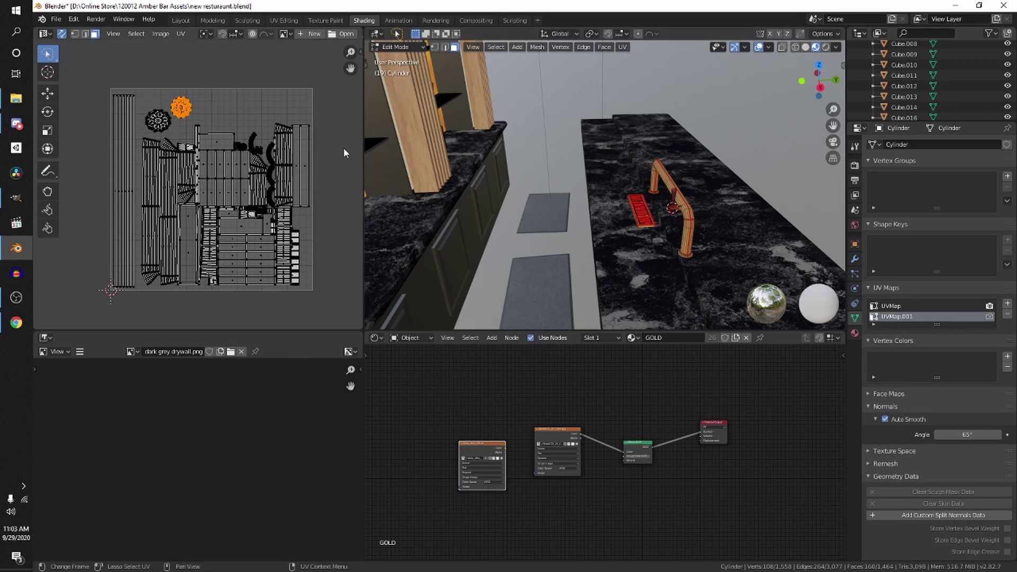
- Zoom in on the tap and tray and add an empty third slot below GOLD and dark metal
middle_click_drag(702, 195, 674, 227, "shift")
scroll(613, 204, "up", 3)
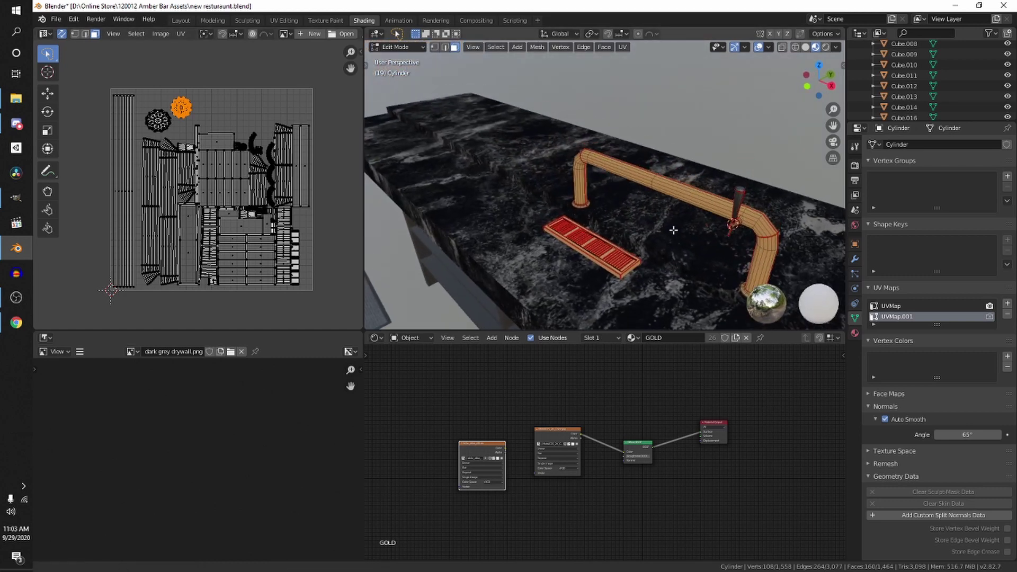
left_click(853, 333)
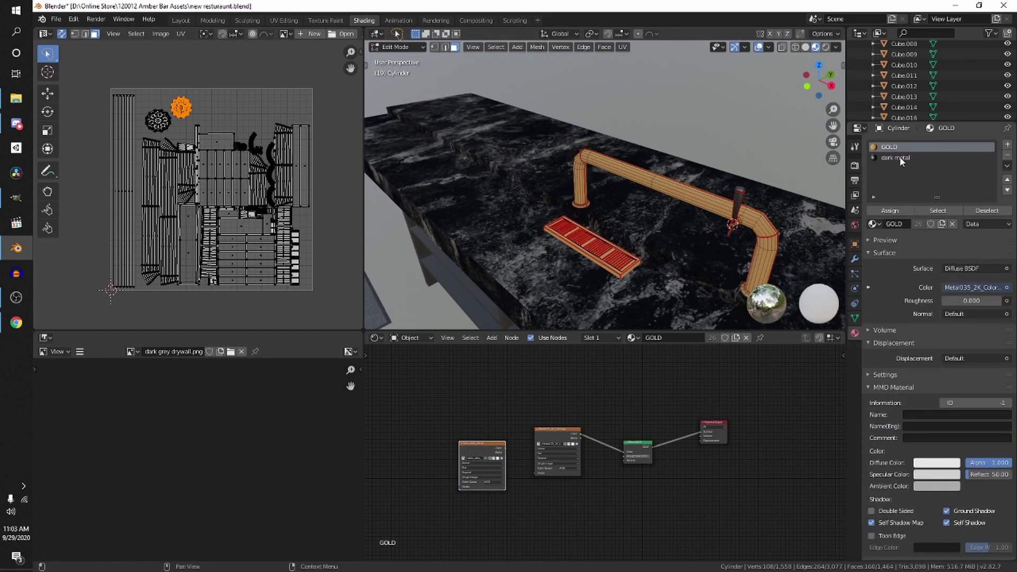
left_click(1007, 144)
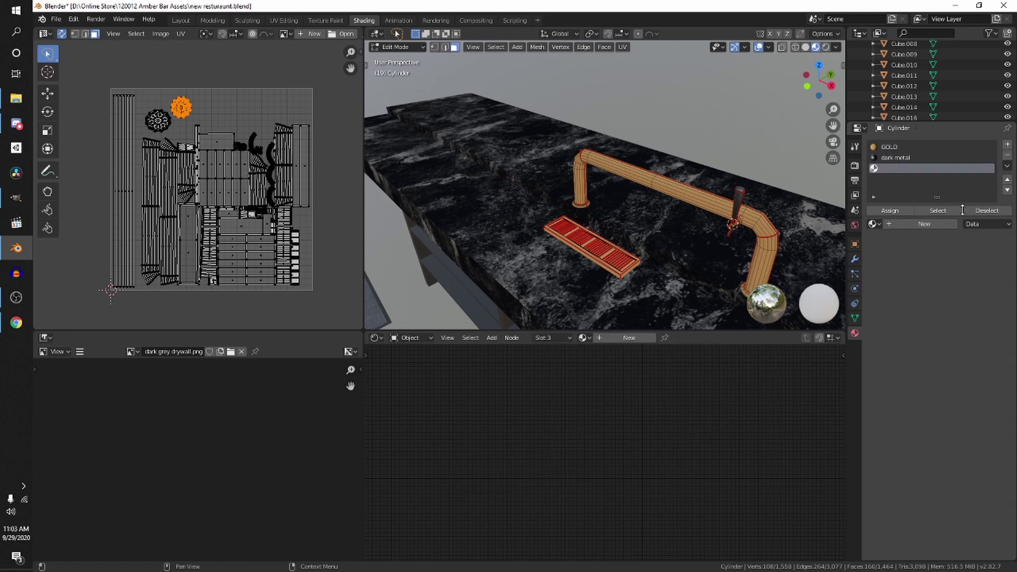
- Add a new Principled BSDF material in the empty third slot and name it gold_bar_atlas
left_click(922, 224)
key("shift+a")
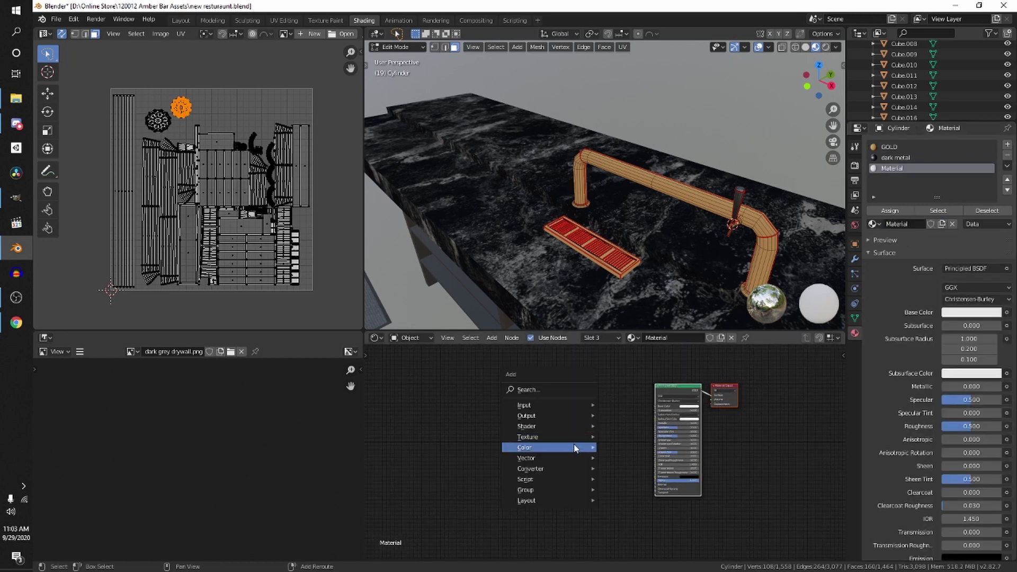
mouse_move(564, 435)
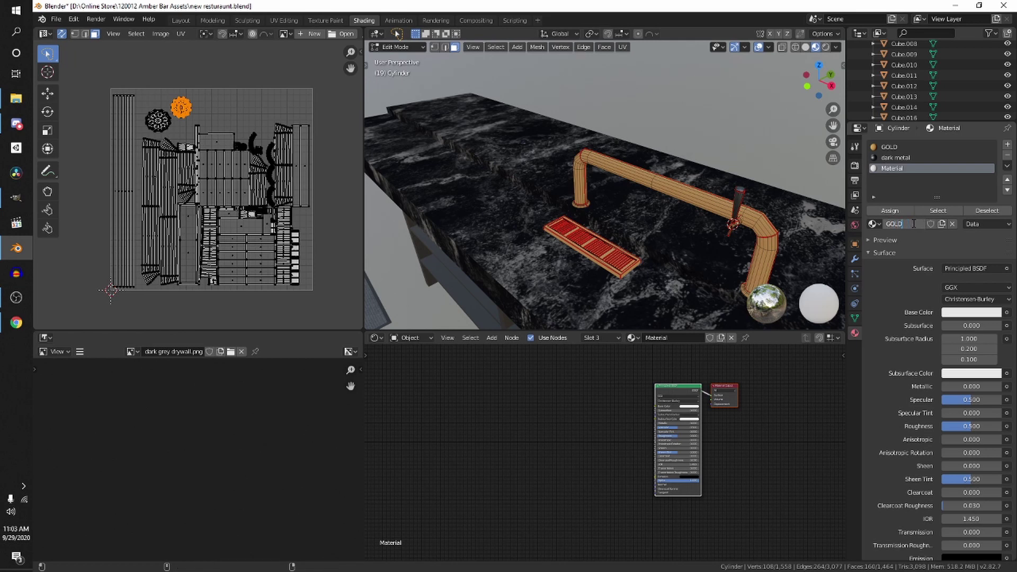
type("gold_bar_atlas")
key("Return")
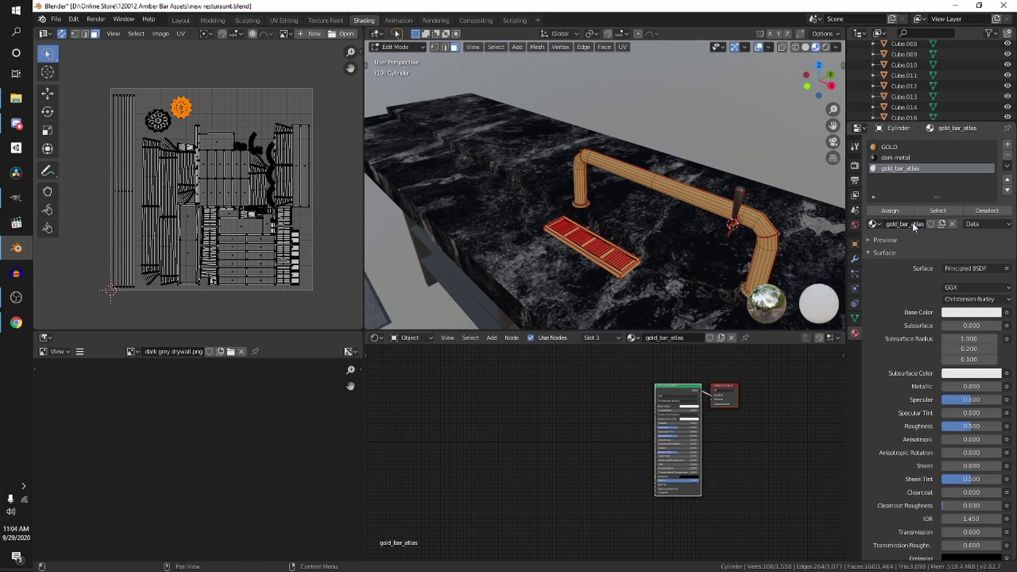
- Add an Image Texture node, wire its Color into Base Color, and place it beside the shader
right_click(562, 422)
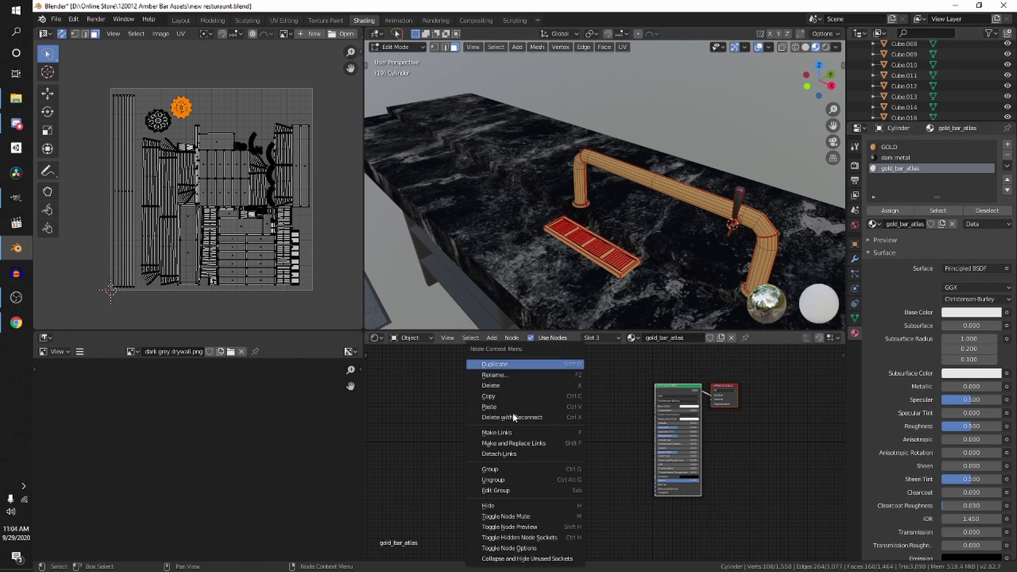
key("Escape")
key("shift+a")
mouse_move(529, 408)
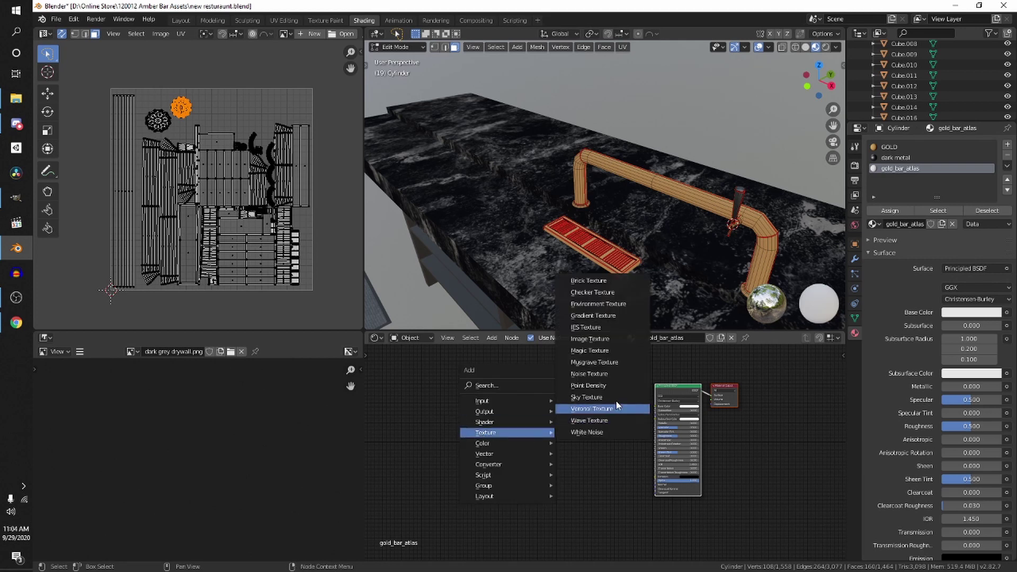
left_click(583, 339)
left_click_drag(566, 471, 655, 406)
middle_click_drag(630, 470, 645, 426)
scroll(584, 422, "up", 2)
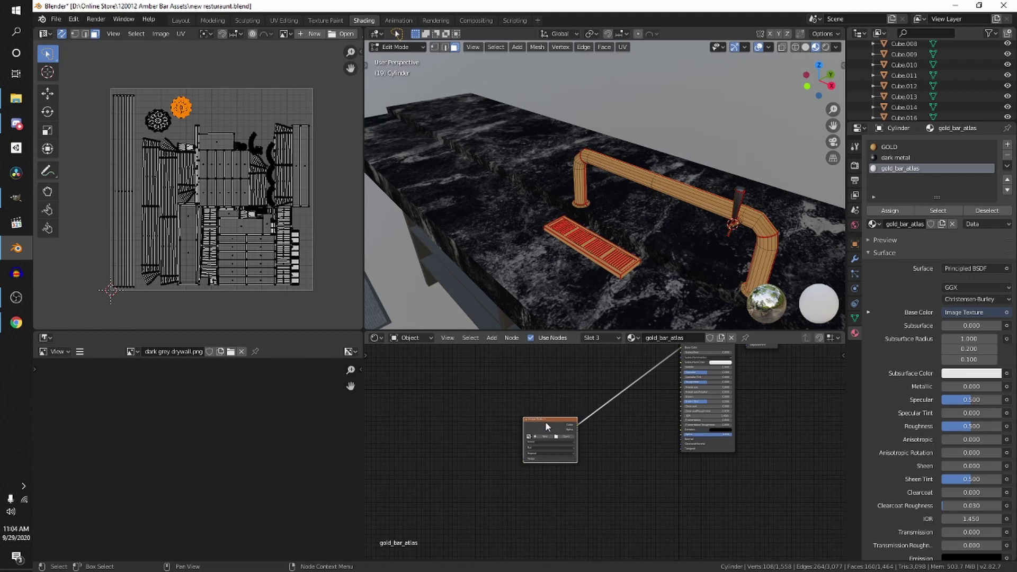
left_click_drag(545, 422, 604, 376)
scroll(641, 417, "up", 4)
middle_click_drag(628, 406, 628, 435)
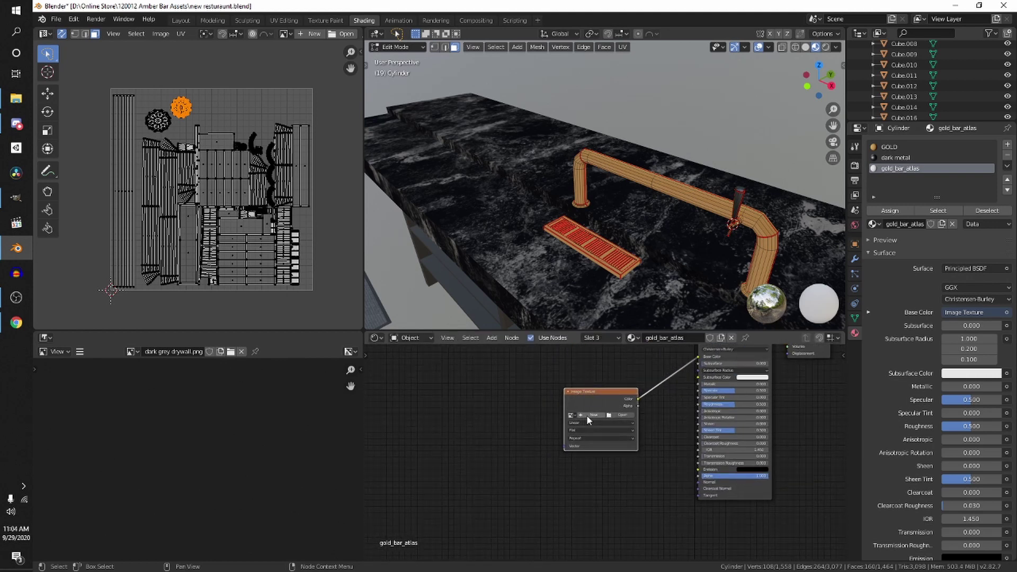
- Create a new 2048 px image named bar_gold_atlas and display it fitted behind the UV layout
left_click(586, 415)
left_click(630, 405)
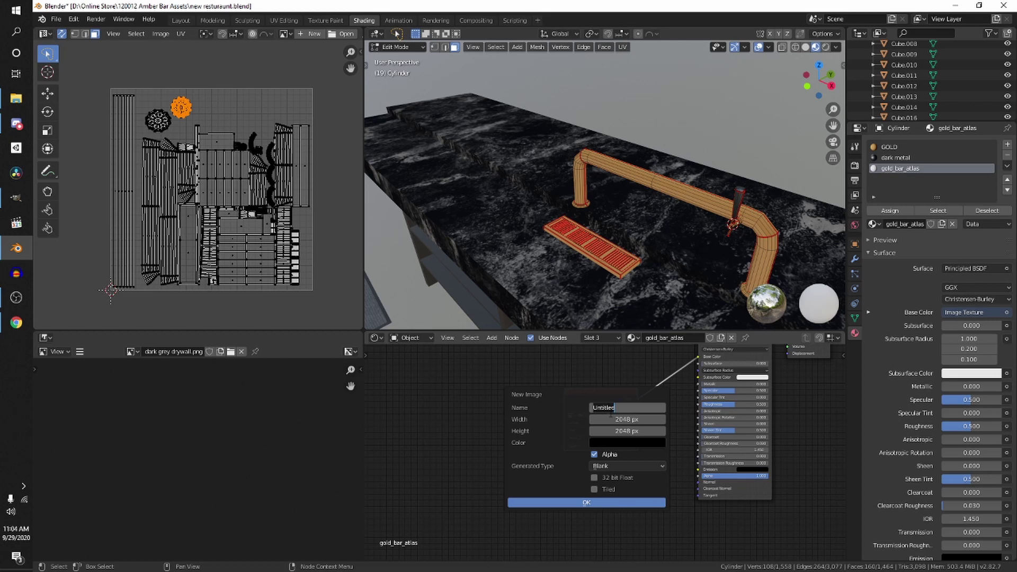
type("bar_gold_atlas")
left_click(559, 503)
left_click(283, 34)
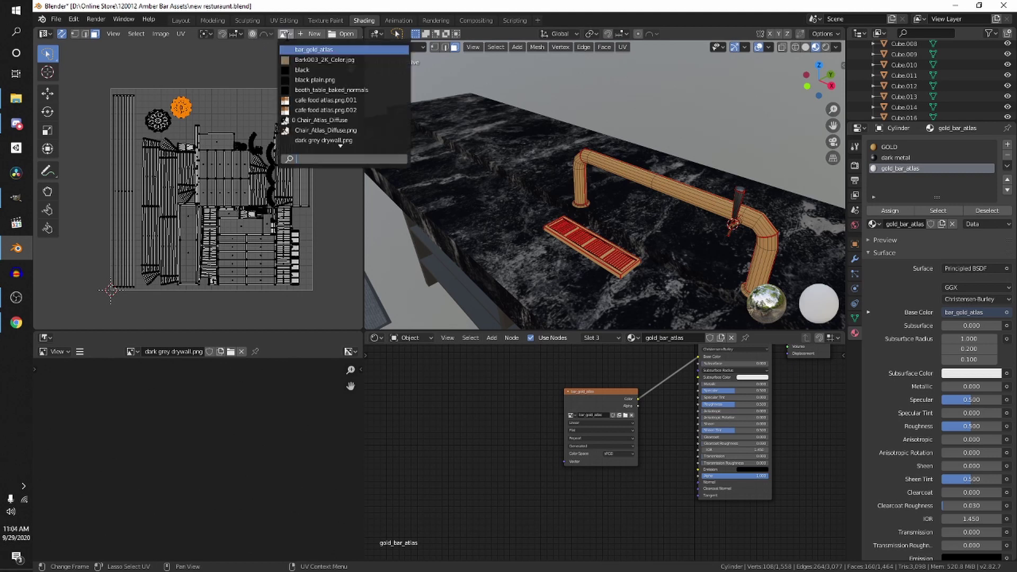
left_click(326, 49)
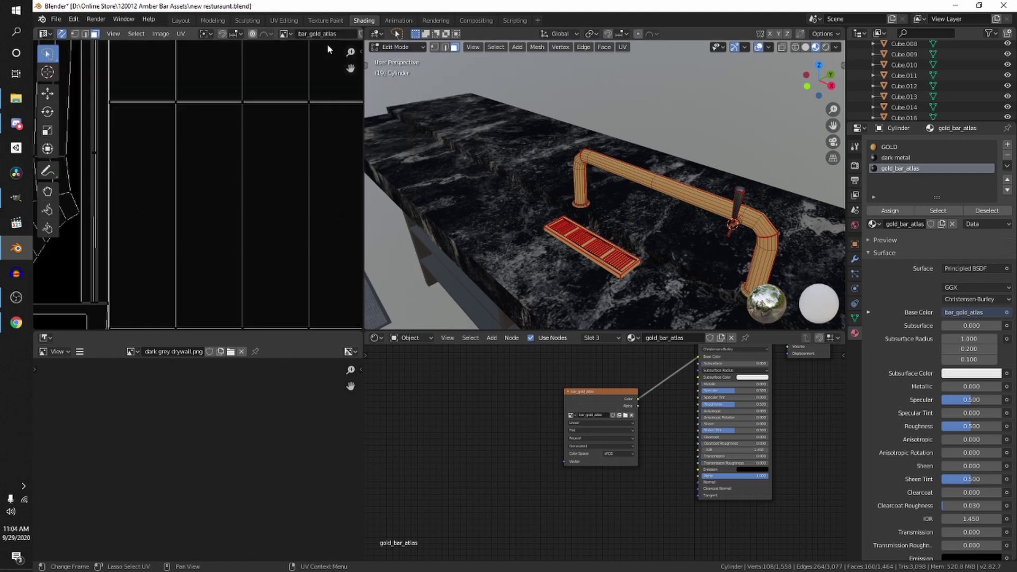
key("Home")
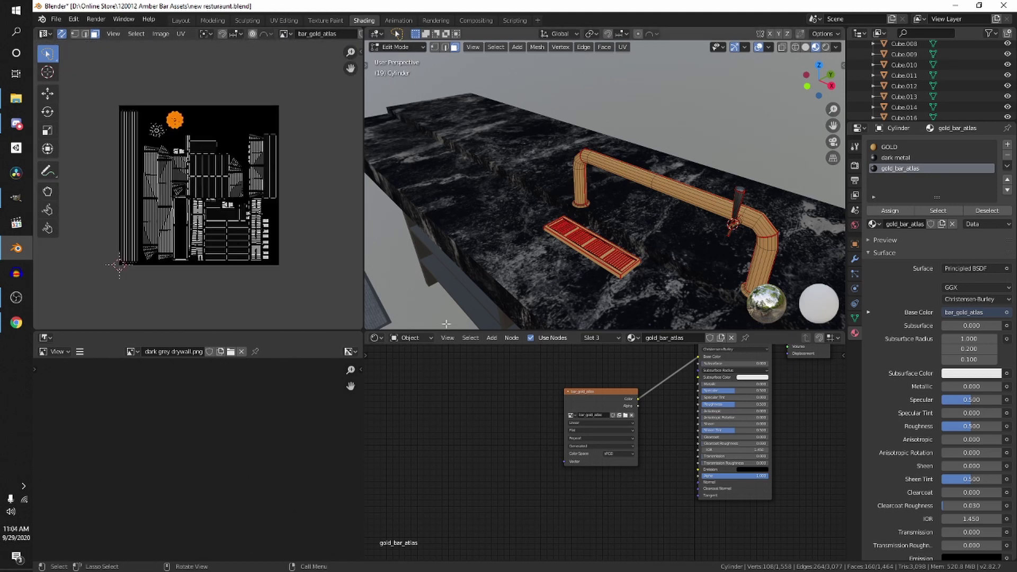
middle_click_drag(726, 197, 720, 197)
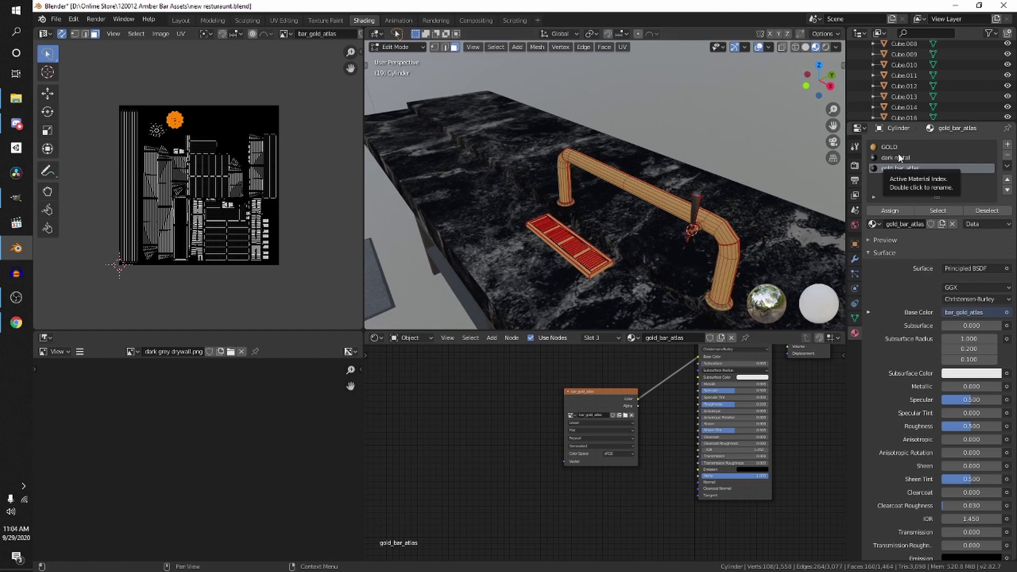
- In the GOLD material, load bar_gold_atlas into the left image texture node and move it aside
left_click(897, 147)
middle_click_drag(739, 354, 743, 381)
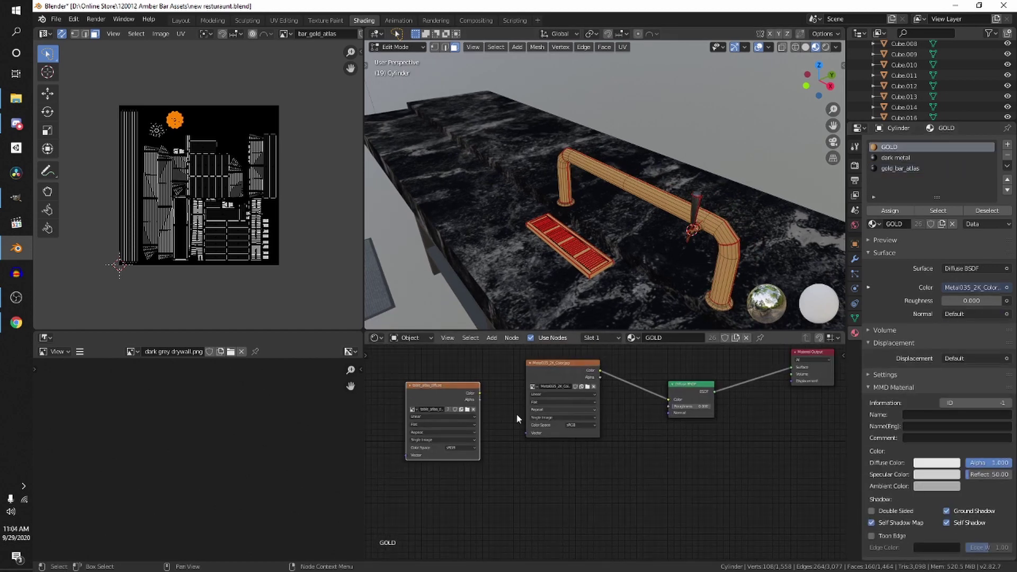
left_click(413, 409)
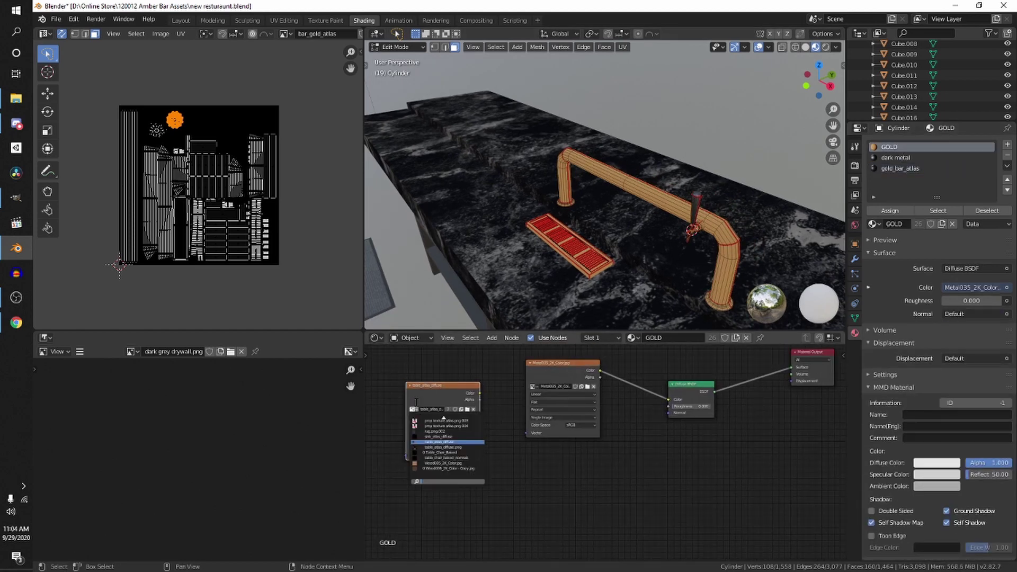
type("bar")
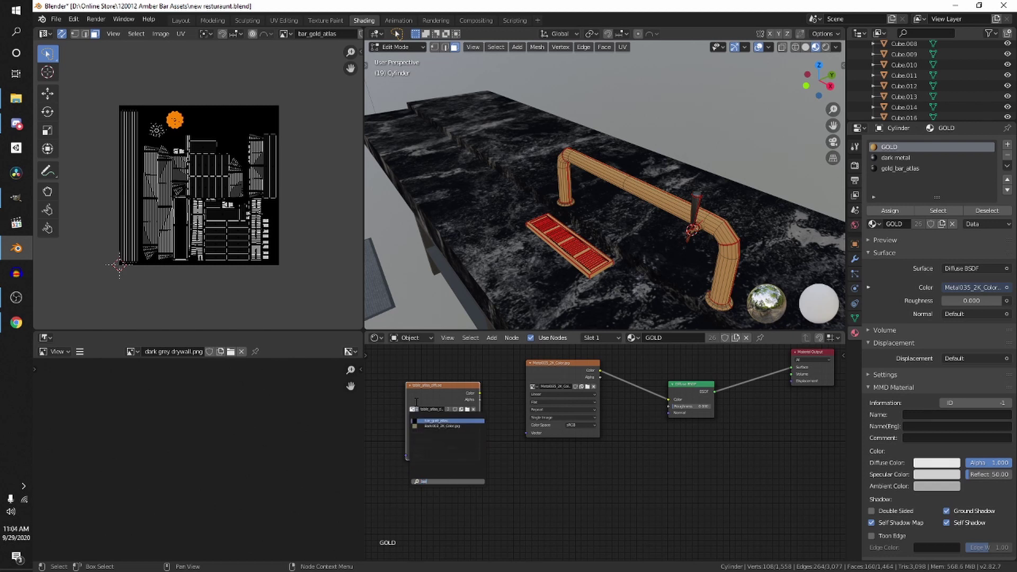
key("Return")
mouse_move(447, 394)
left_mouse_down()
mouse_move(423, 386)
mouse_move(437, 386)
left_mouse_up()
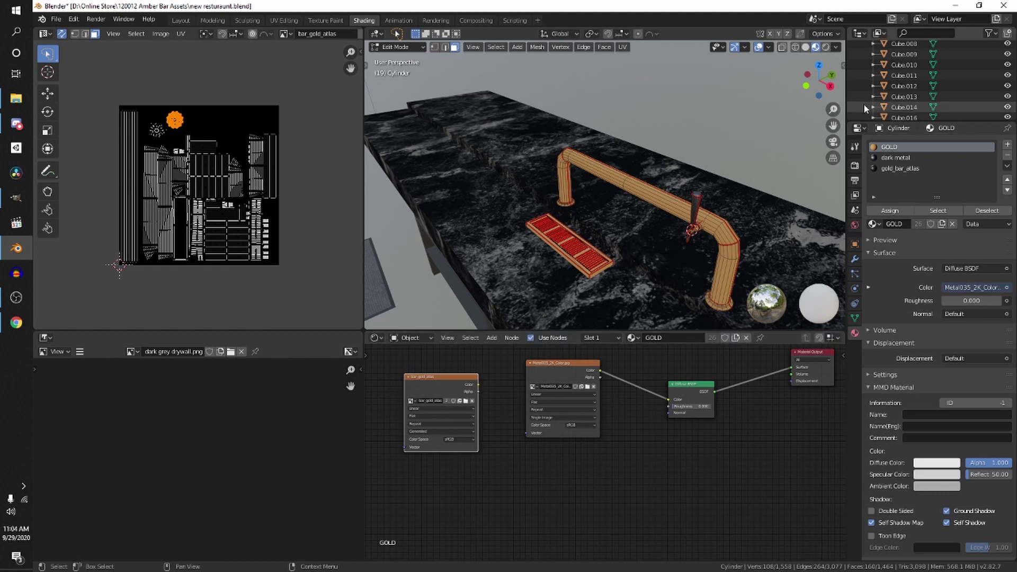
- In dark metal, duplicate the Metal030 texture node and set the copy to bar_gold_atlas
left_click(895, 158)
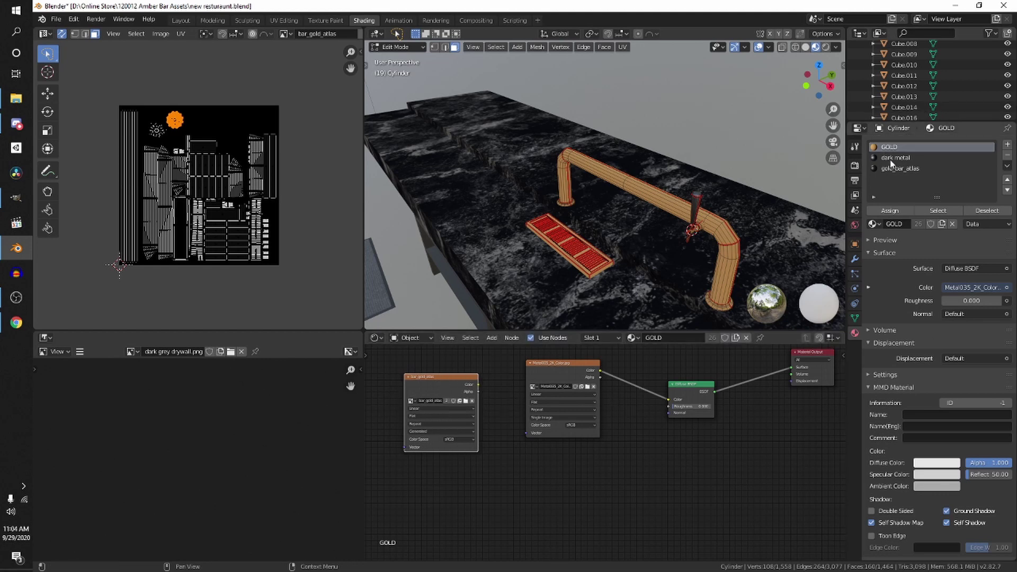
key("shift+d")
left_click(481, 394)
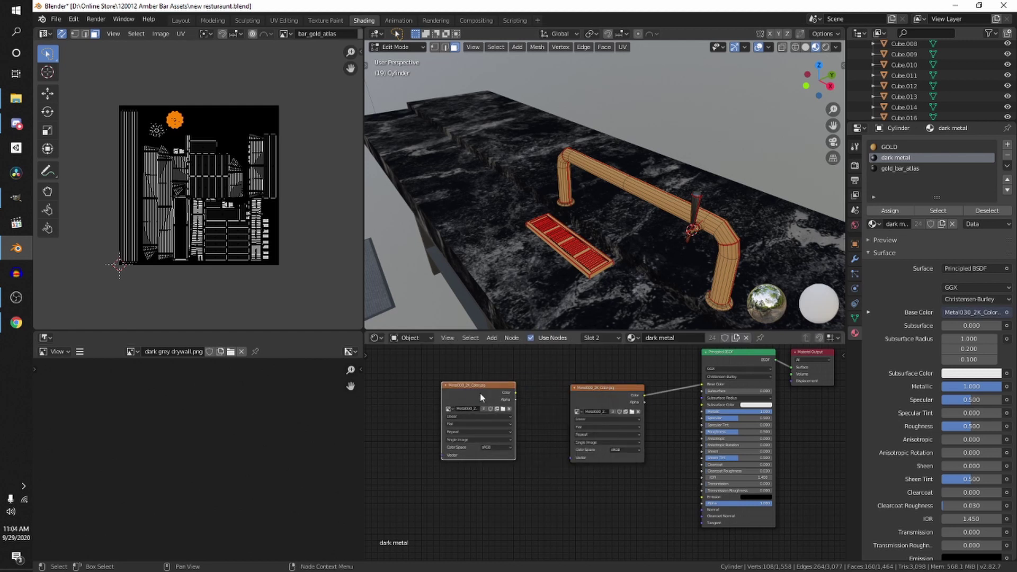
left_click(450, 409)
type("bar")
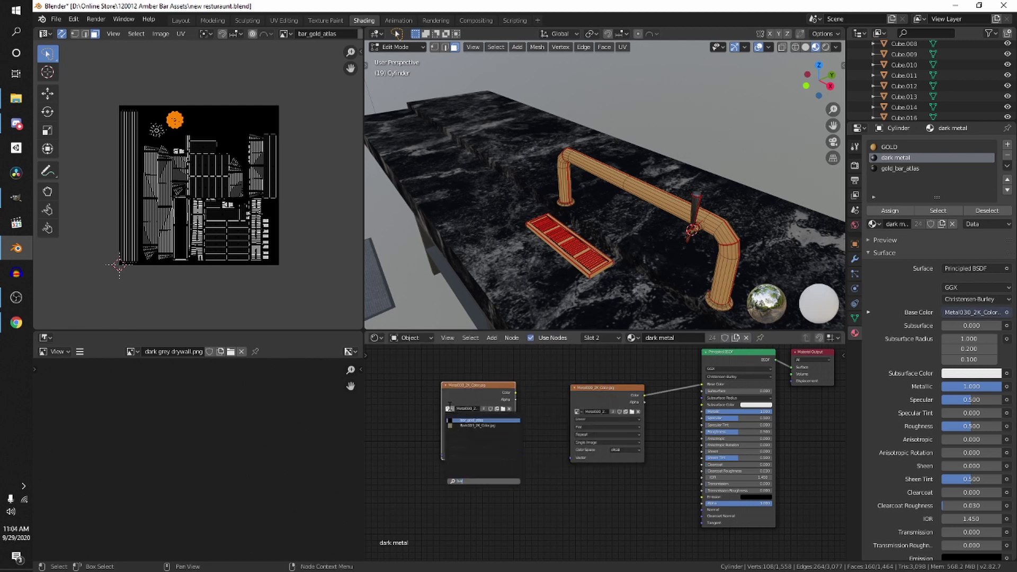
key("Return")
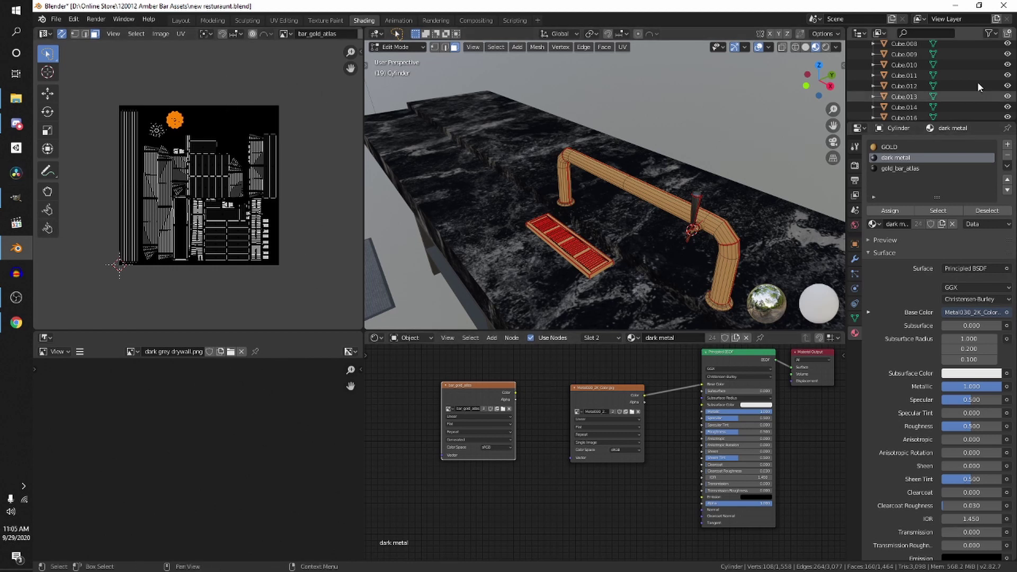
left_click(892, 168)
left_click_drag(609, 419, 572, 412)
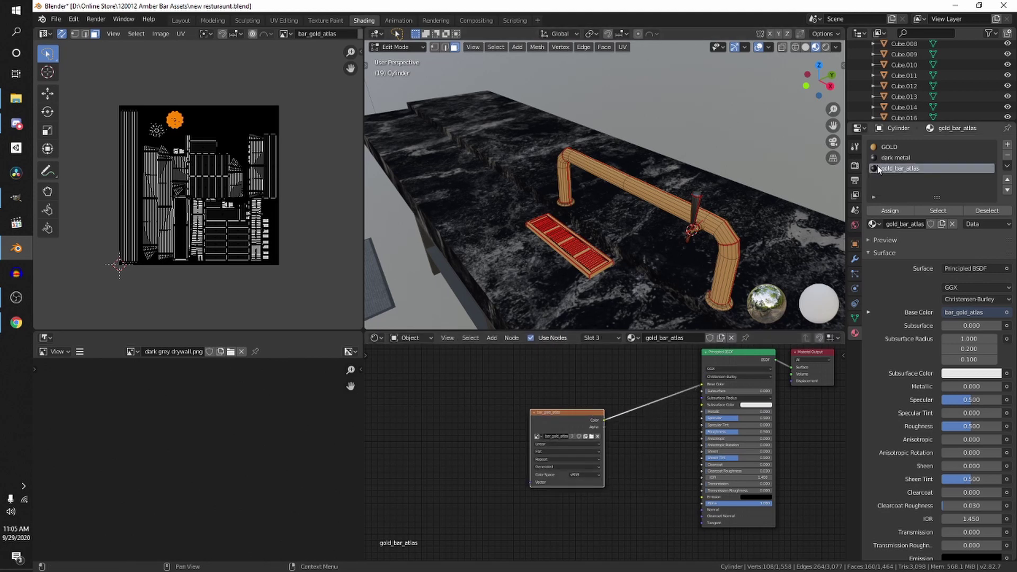
- Reposition the bar_gold_atlas texture nodes in GOLD, dark metal and gold_bar_atlas in turn
left_click(895, 147)
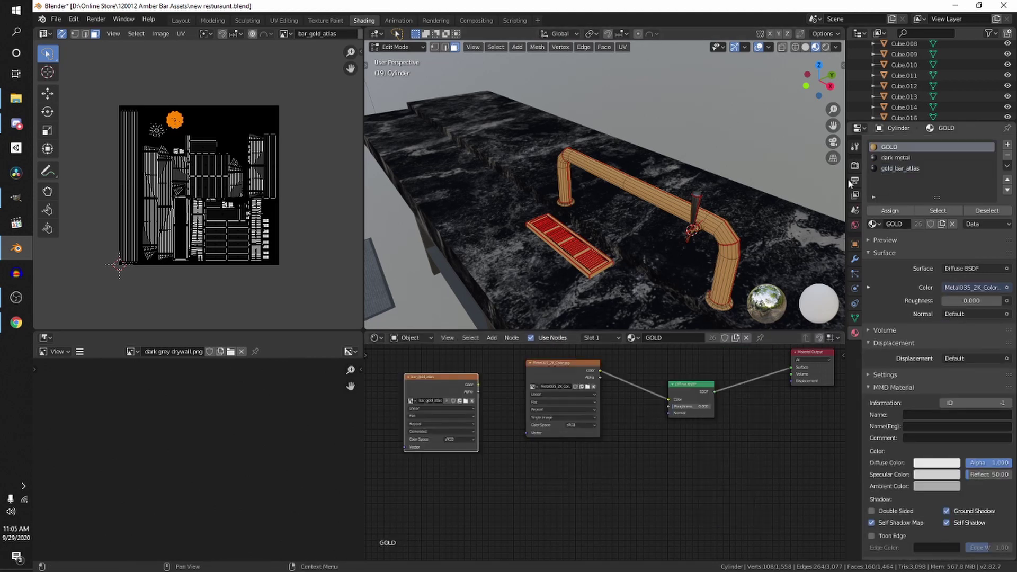
middle_click_drag(533, 470, 552, 488)
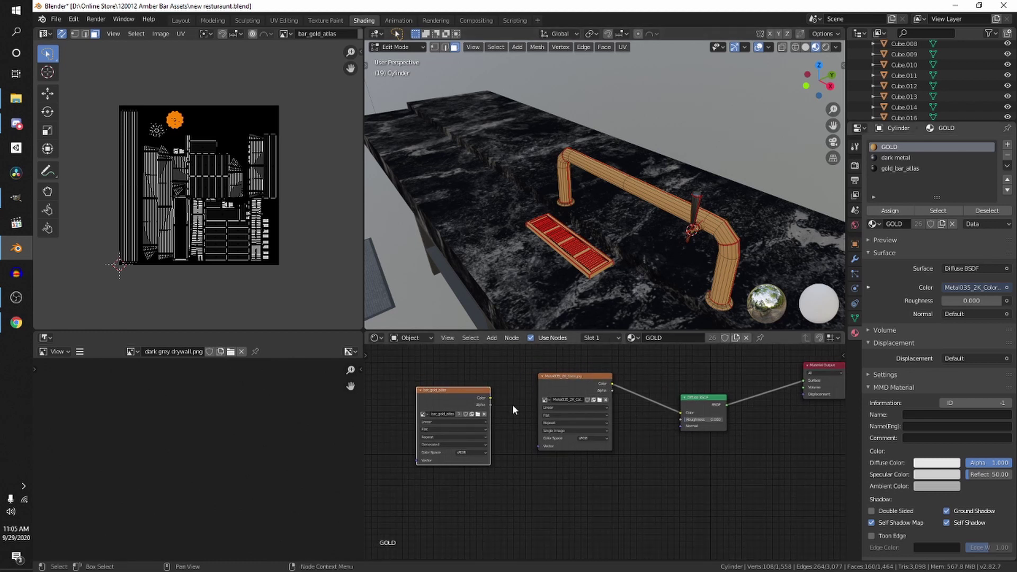
left_click_drag(449, 403, 464, 388)
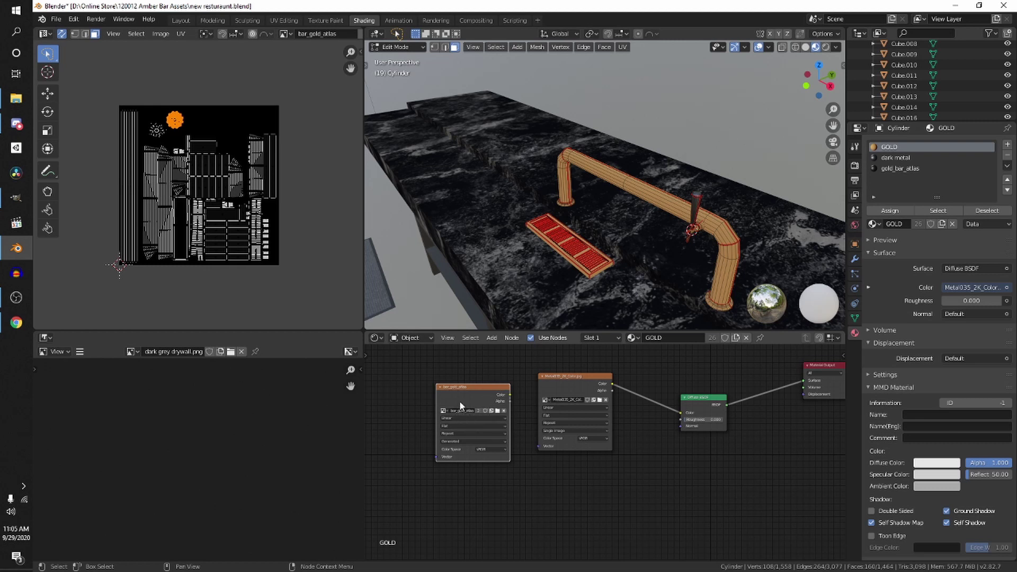
left_click_drag(459, 401, 456, 394)
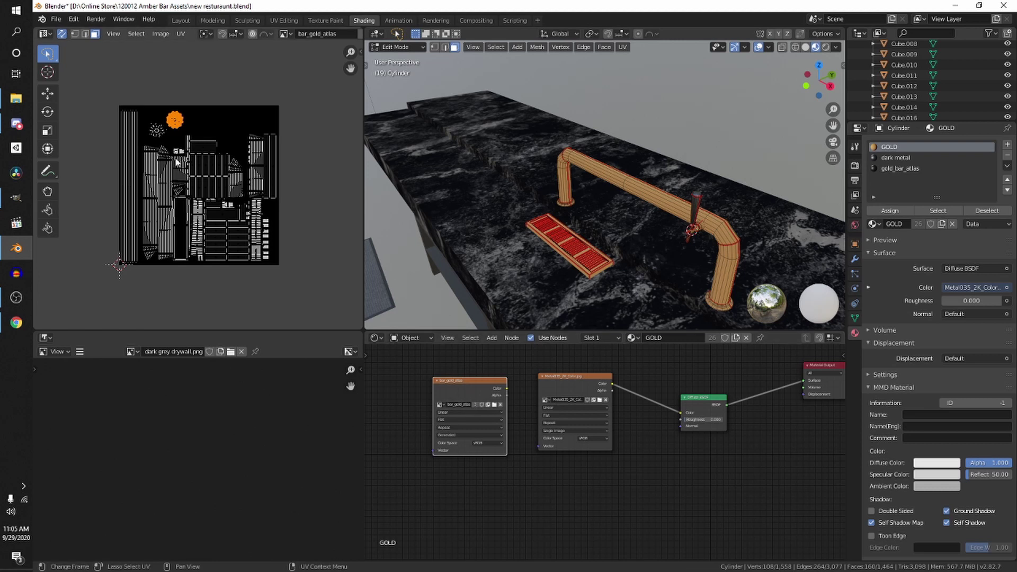
left_click(895, 157)
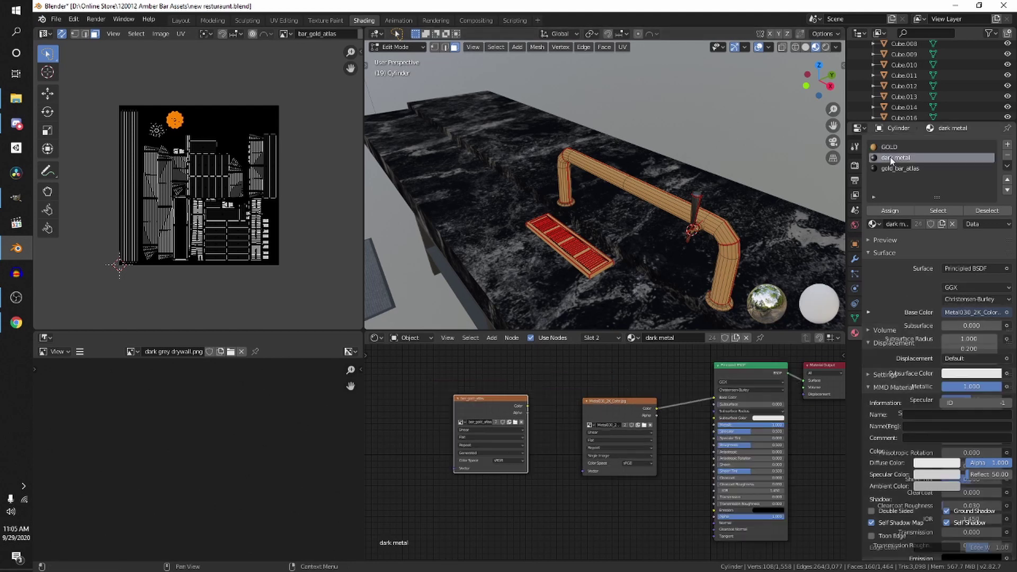
left_click_drag(477, 402, 500, 393)
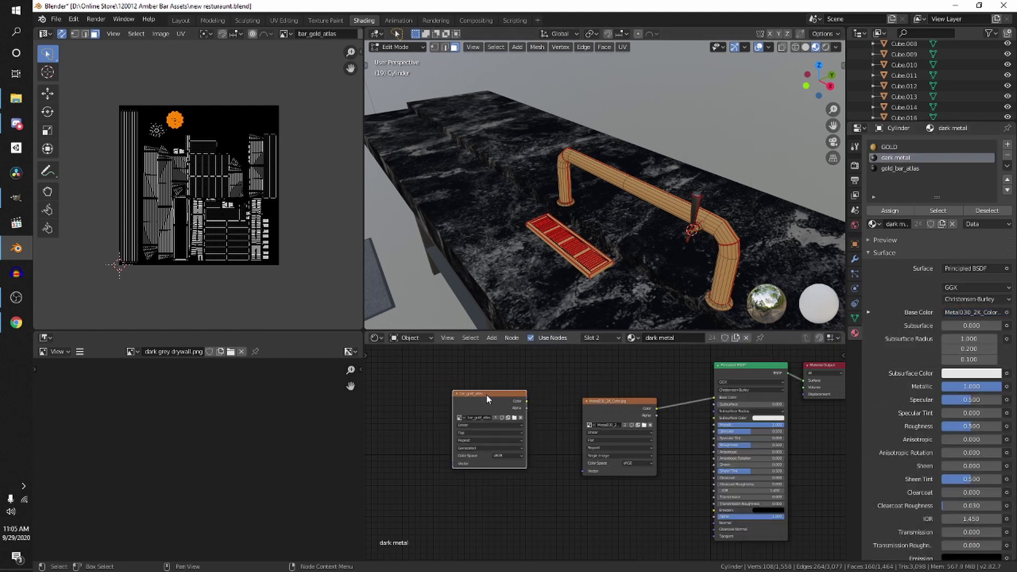
left_click(899, 168)
left_click_drag(583, 436, 574, 424)
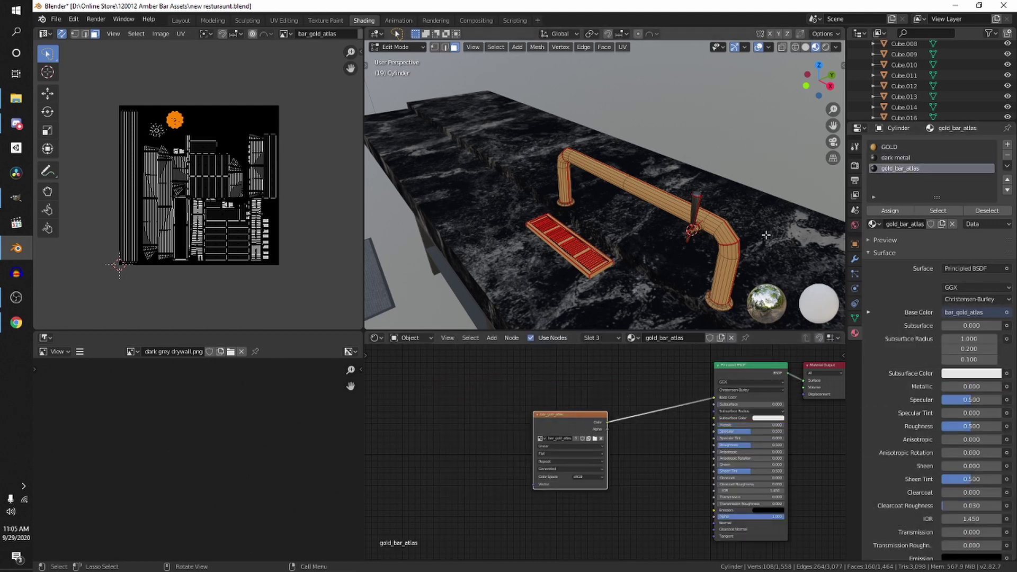
- Switch to Rendered shading and start a Cycles Diffuse, Color-only bake into bar_gold_atlas
key("Tab")
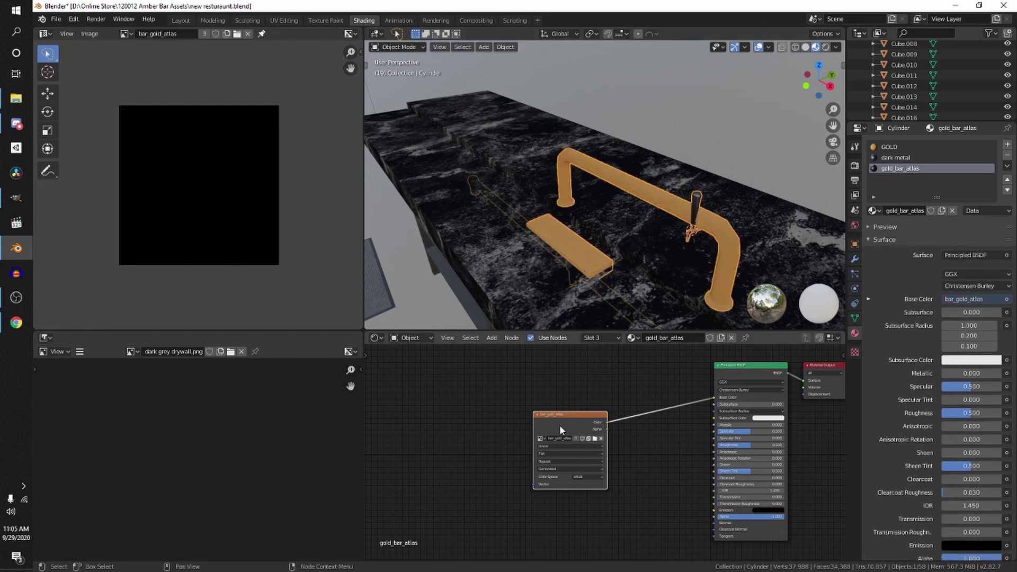
left_click_drag(563, 412, 553, 394)
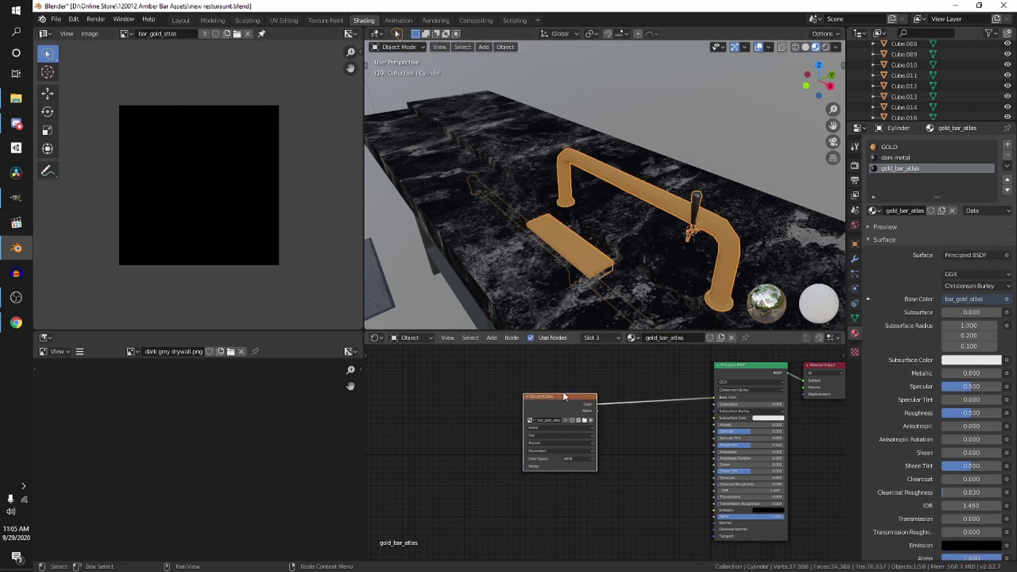
left_click(854, 165)
left_click(825, 47)
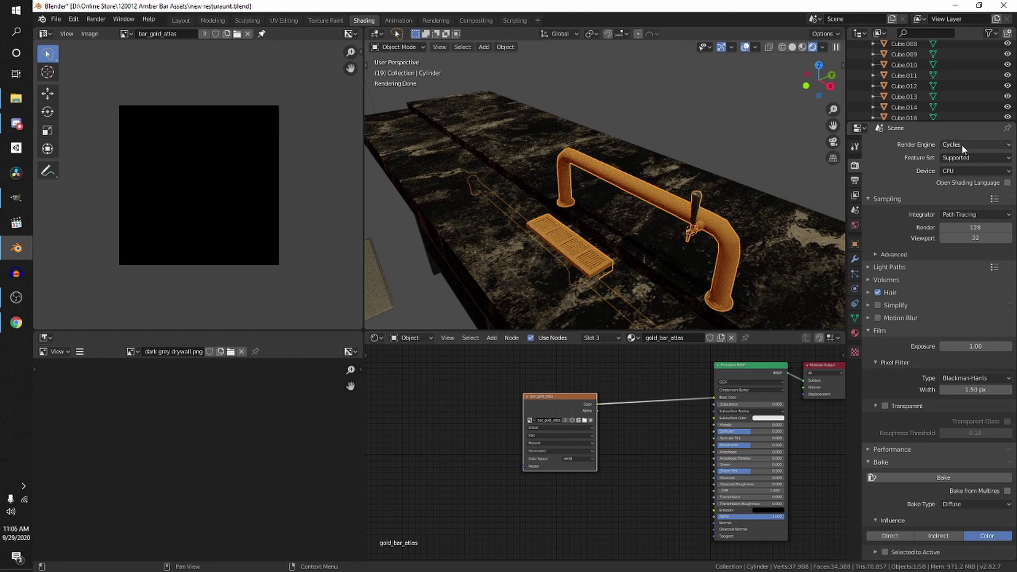
scroll(903, 366, "down", 3)
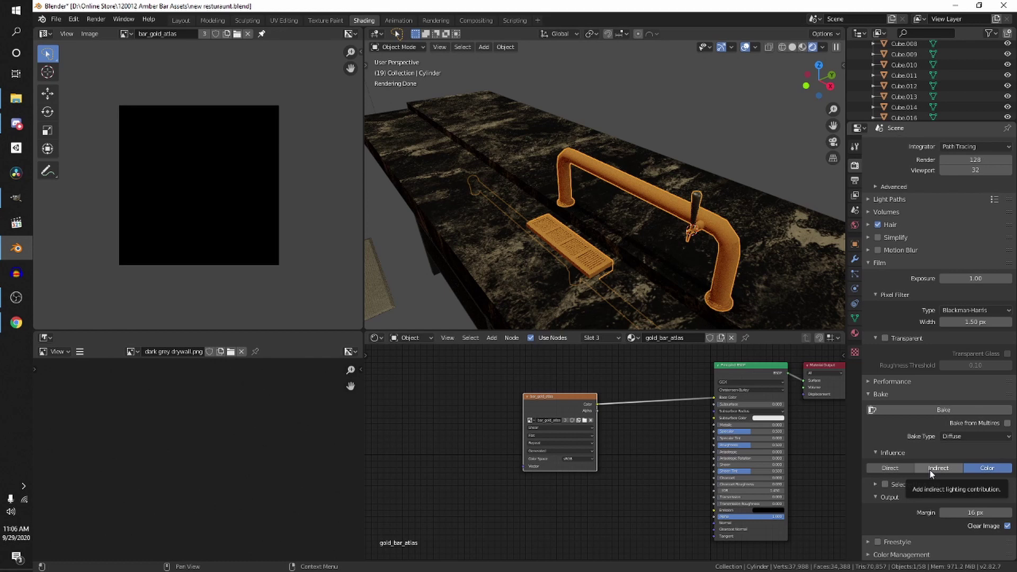
key("Tab")
key("Tab")
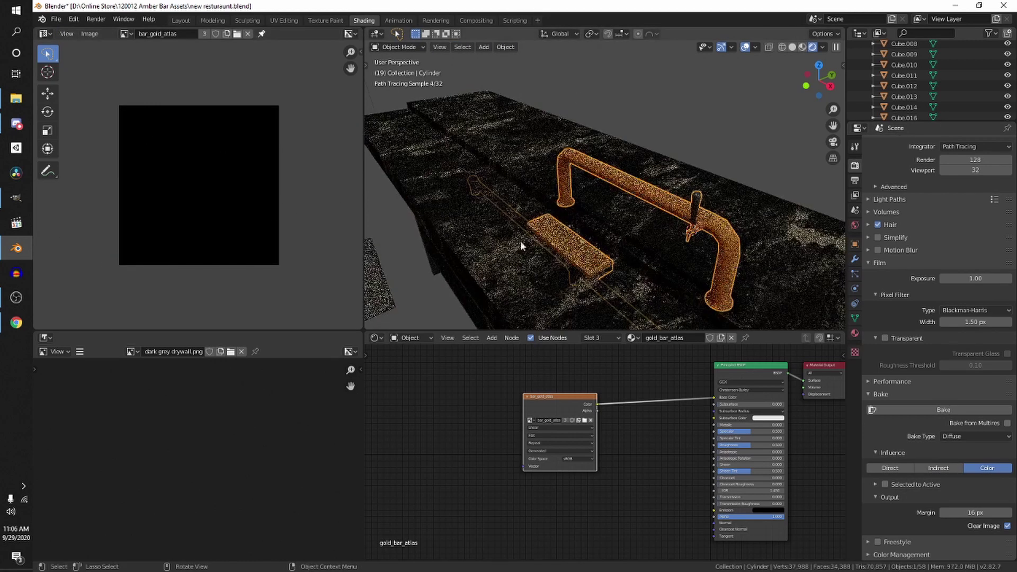
left_click(930, 409)
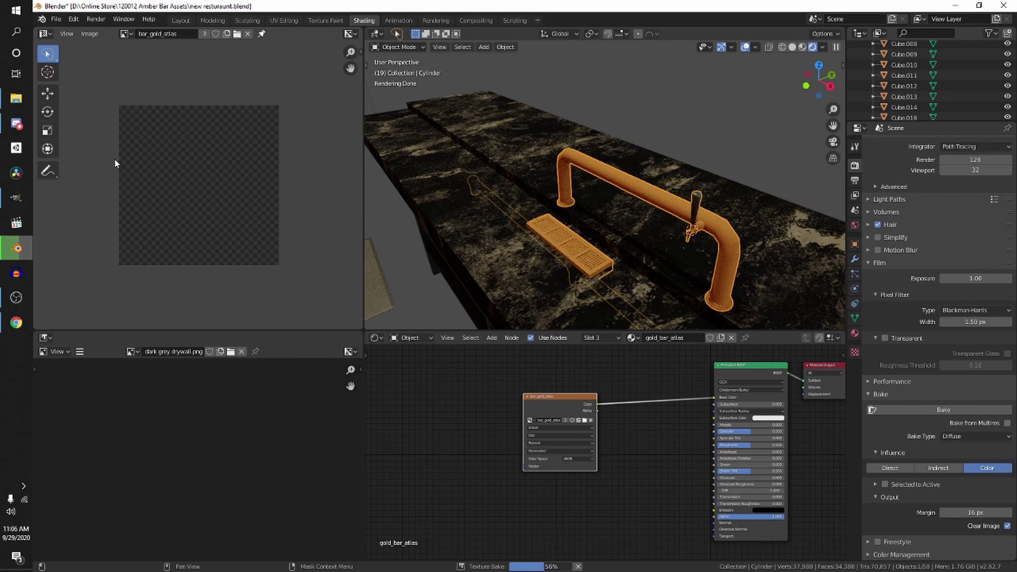
- Zoom and pan around the baked orange bar_gold_atlas.png image to inspect the UV islands
scroll(196, 252, "up", 5)
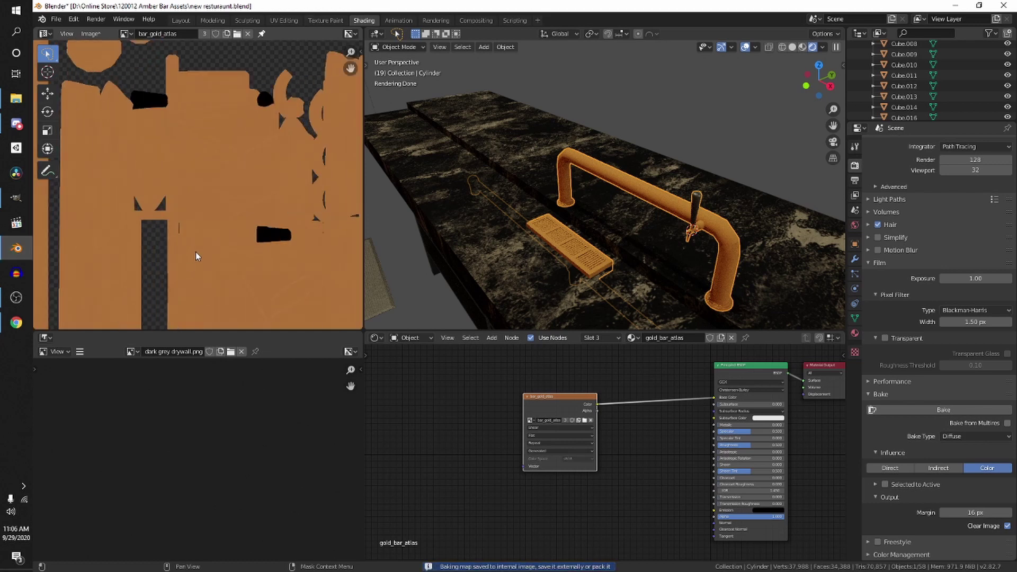
scroll(195, 252, "down", 5)
middle_click_drag(167, 204, 188, 246)
scroll(188, 247, "up", 1)
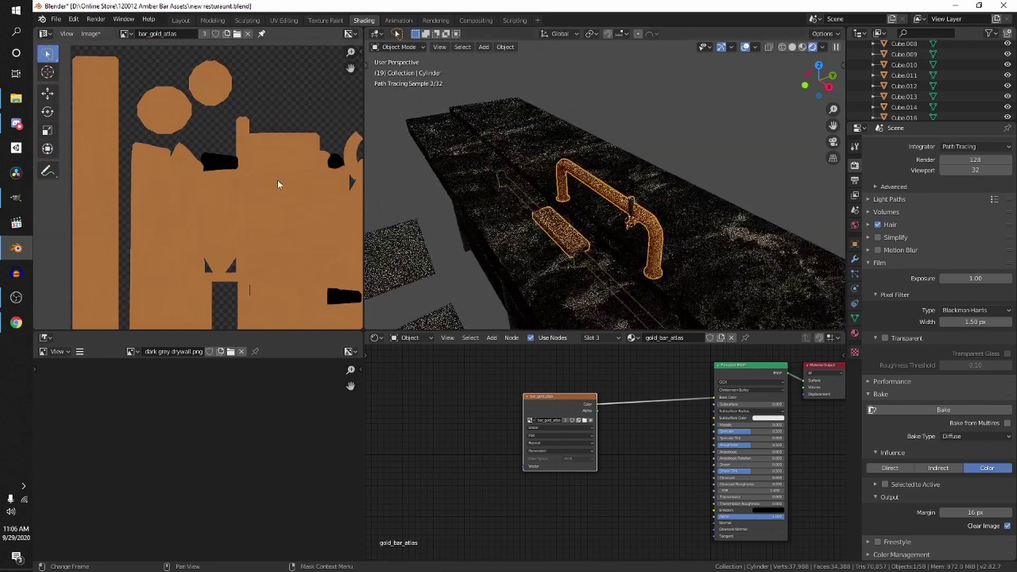
scroll(278, 180, "down", 1)
middle_click_drag(253, 178, 234, 169)
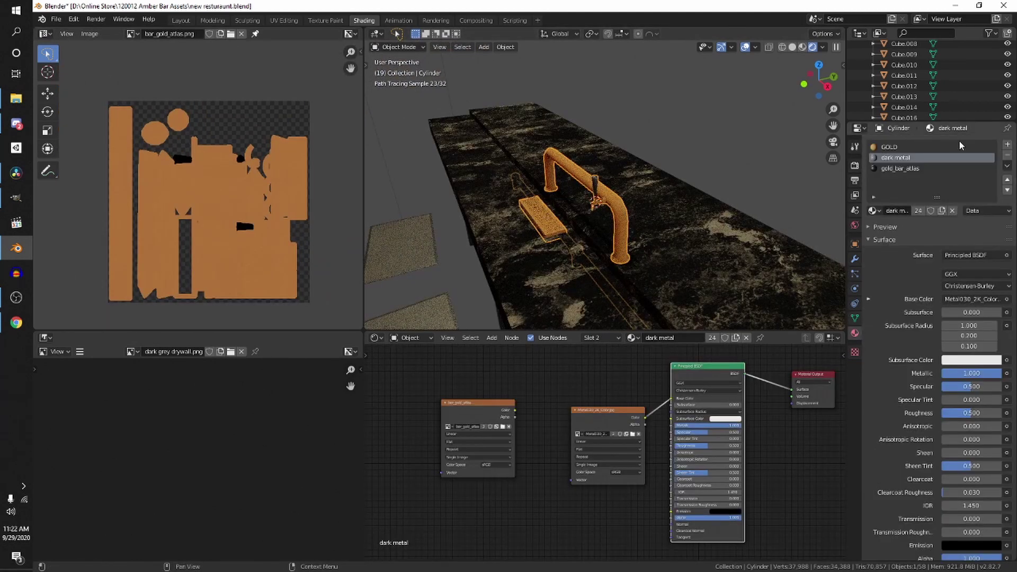
- Compare the GOLD and dark metal materials, moving the Metal035 texture and Diffuse BSDF nodes aside
left_click(959, 147)
left_click(959, 157)
left_click(959, 147)
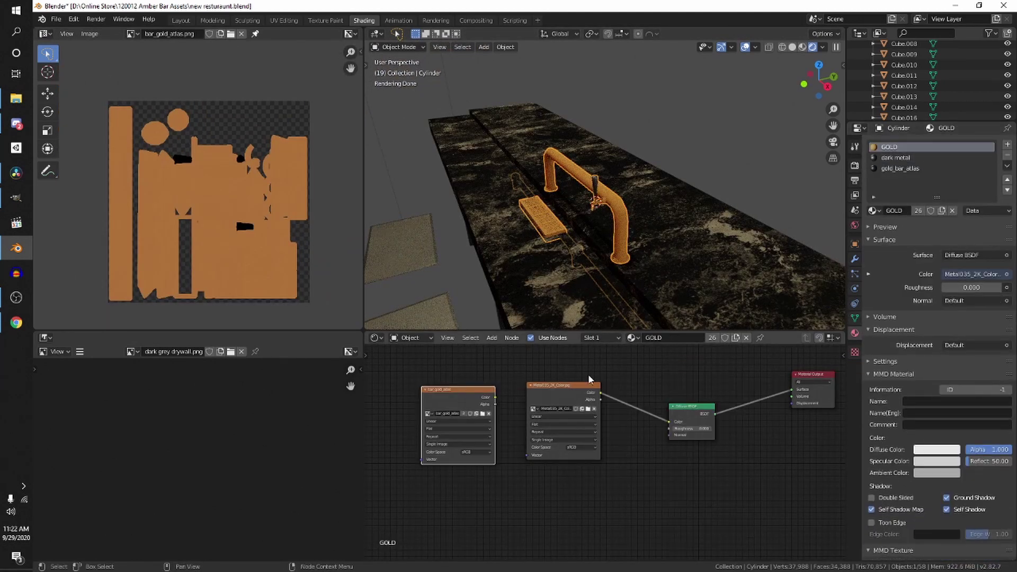
mouse_move(555, 386)
left_mouse_down()
mouse_move(531, 383)
mouse_move(571, 395)
left_mouse_up()
left_click_drag(685, 406, 710, 424)
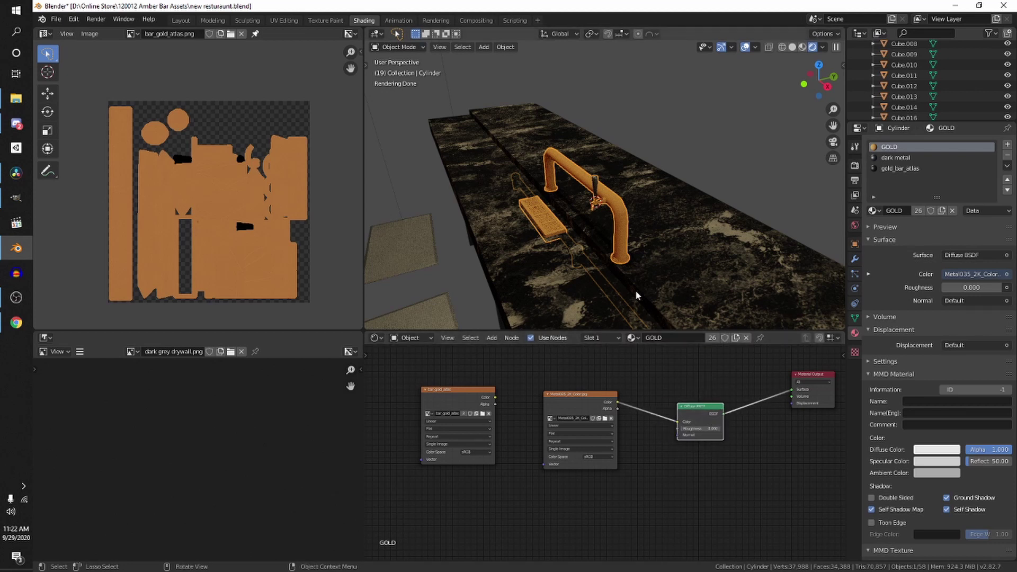
left_click(900, 158)
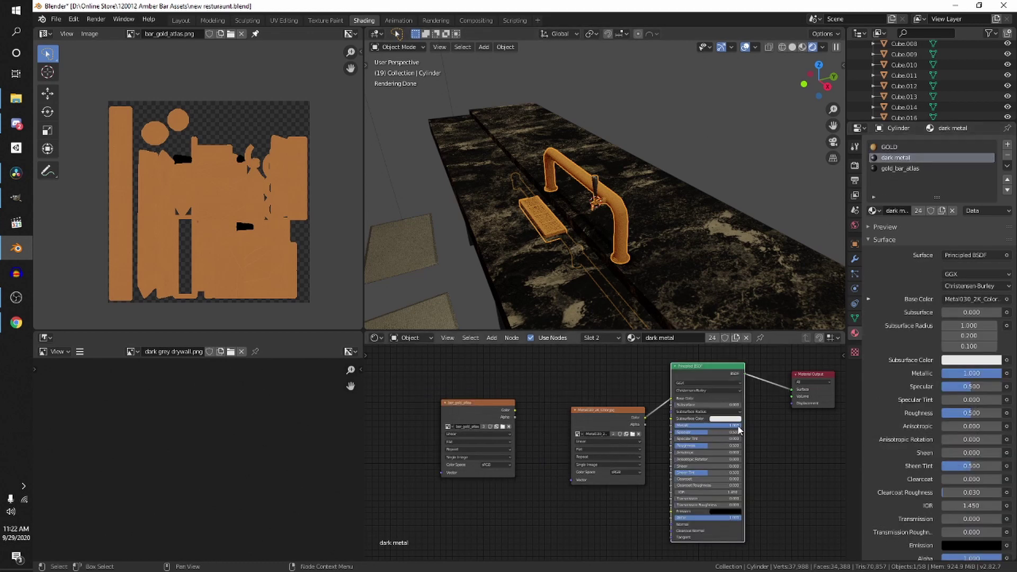
- Zoom onto the atlas's black patch and drop the dark metal material's Metallic value to zero
mouse_move(738, 425)
left_mouse_down()
mouse_move(706, 425)
mouse_move(740, 425)
left_mouse_up()
scroll(233, 122, "up", 6)
middle_click_drag(169, 101, 244, 173)
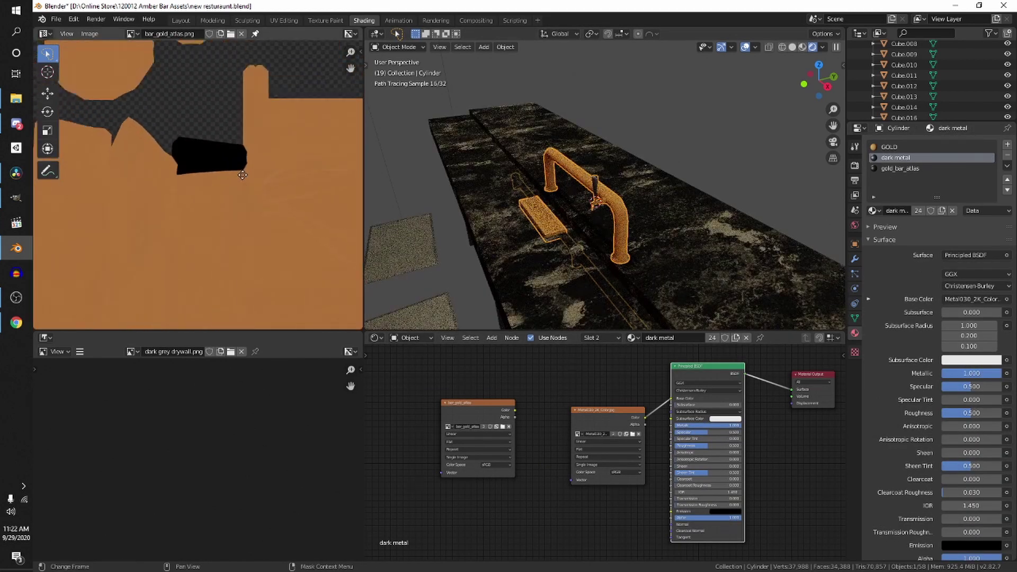
scroll(249, 172, "up", 5)
scroll(249, 172, "up", 3)
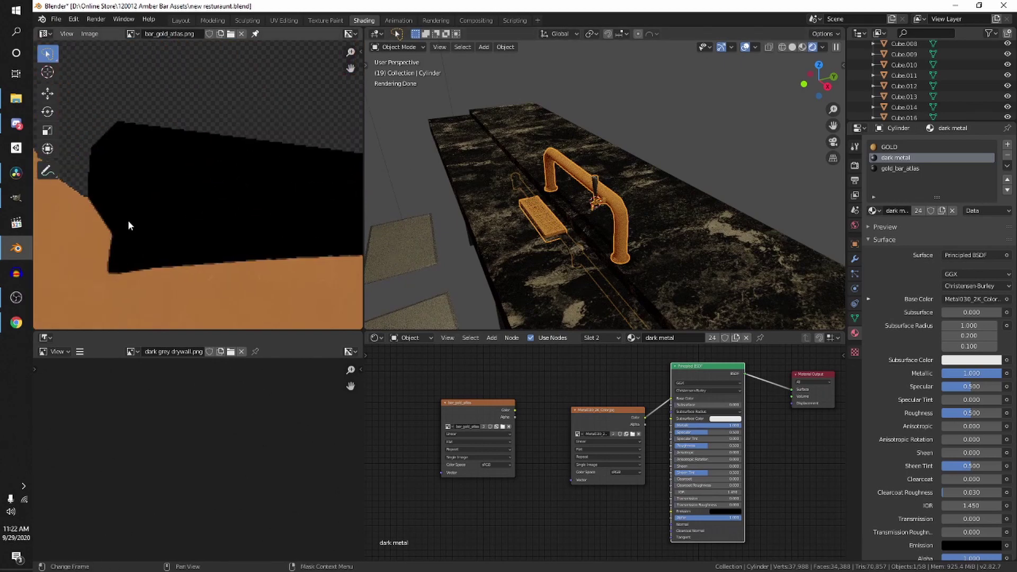
left_click_drag(731, 426, 668, 424)
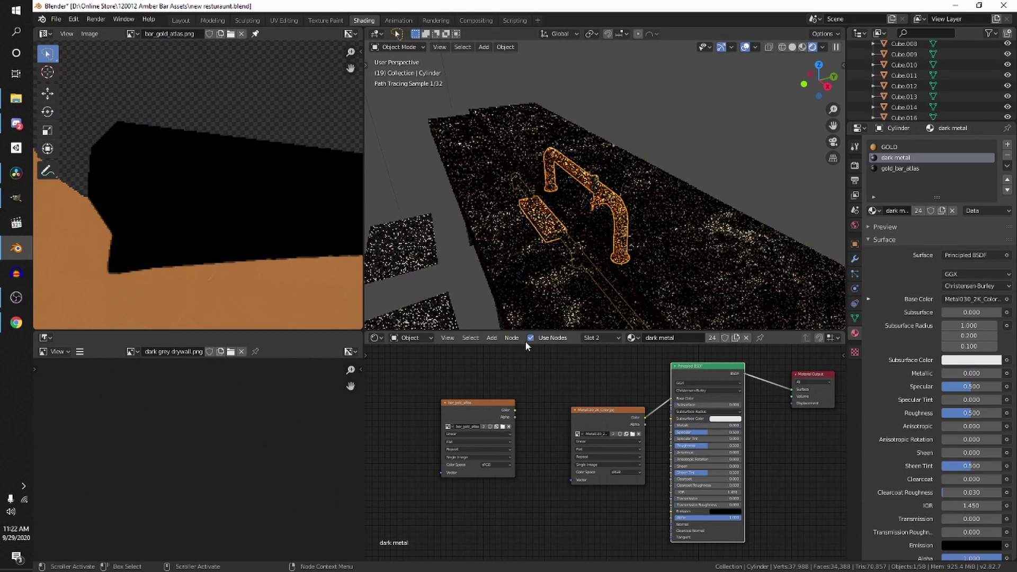
scroll(623, 160, "down", 3)
scroll(604, 170, "down", 5)
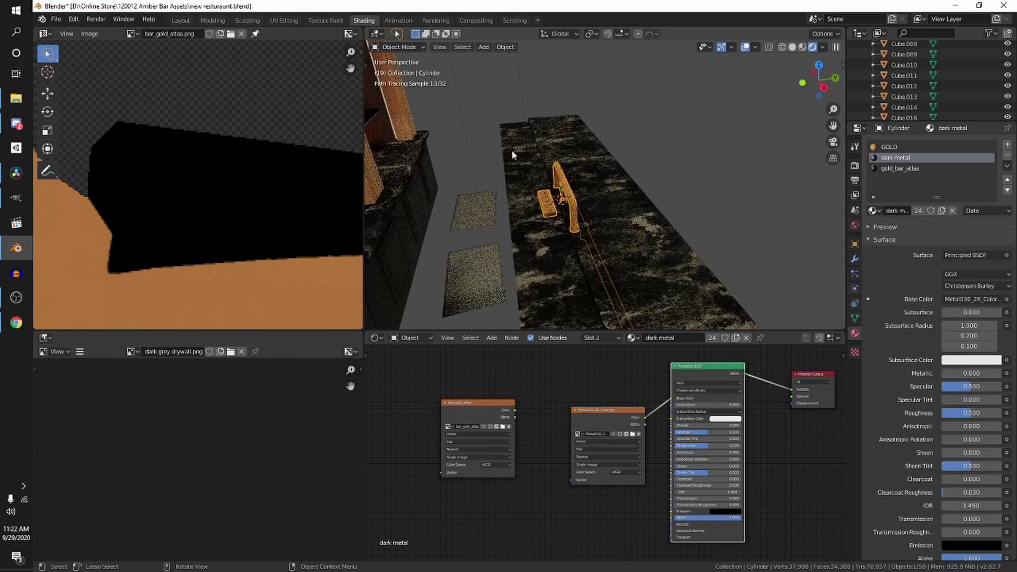
scroll(200, 219, "down", 5)
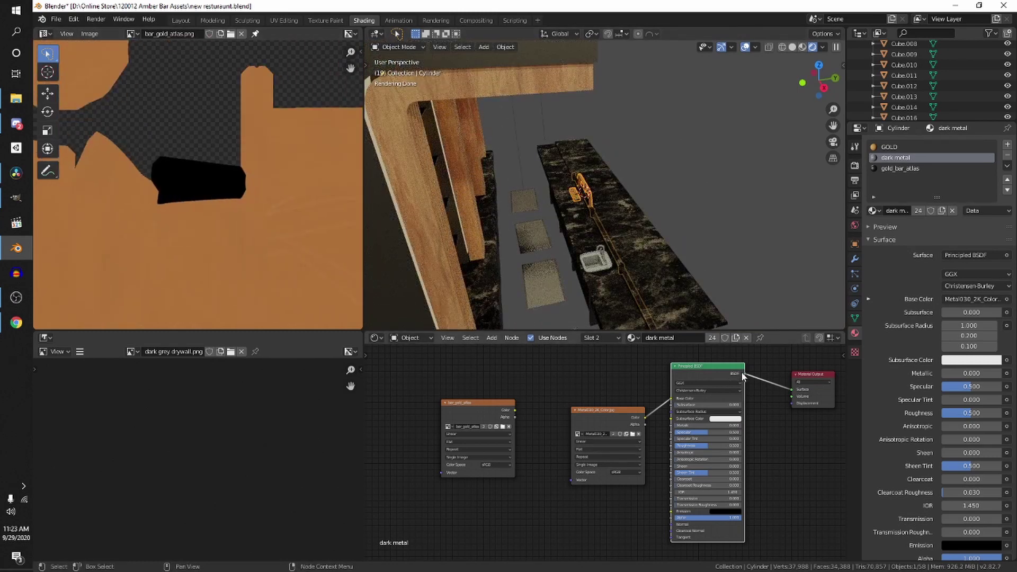
- Replace dark metal's Principled BSDF with a Diffuse BSDF fed by the metal texture's colour
key("x")
key("shift+a")
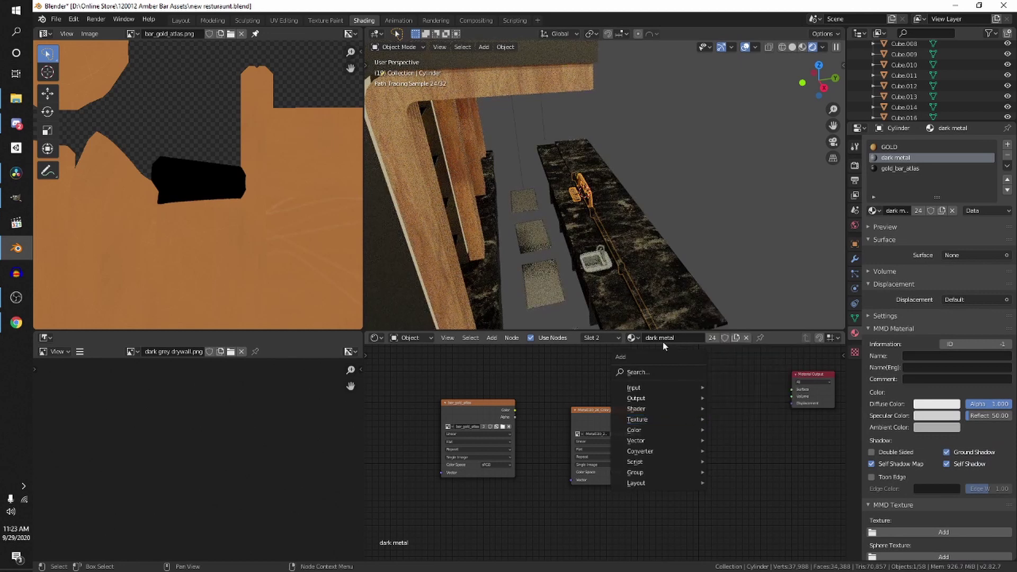
left_click(635, 372)
type("df")
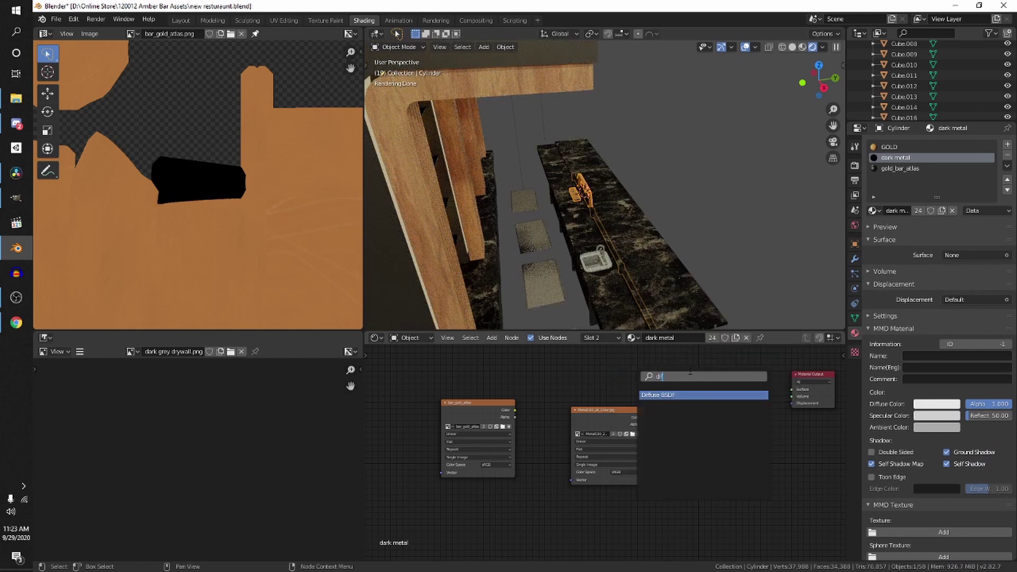
key("Return")
left_click(679, 416)
left_click(650, 422)
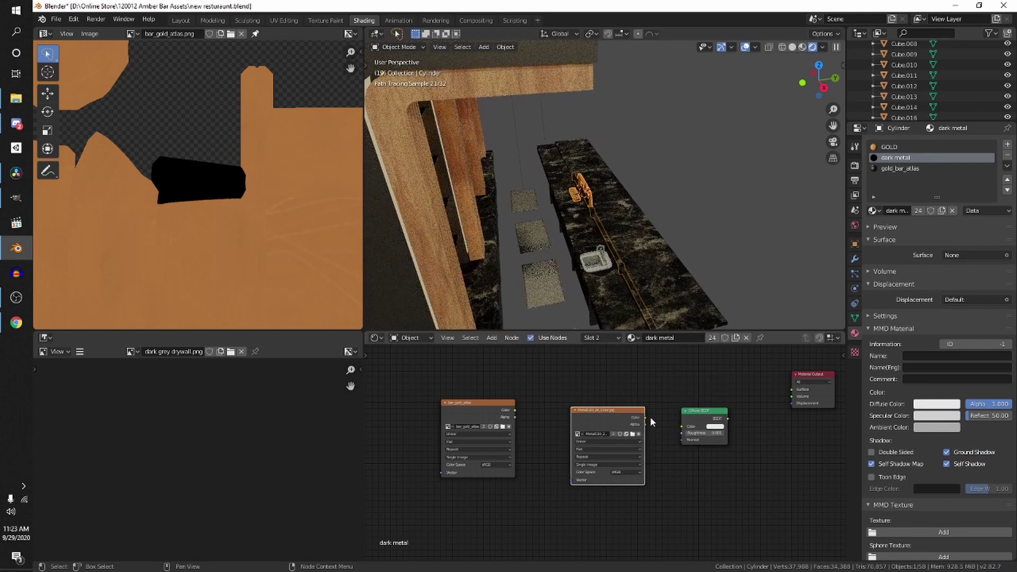
left_click_drag(645, 417, 791, 389)
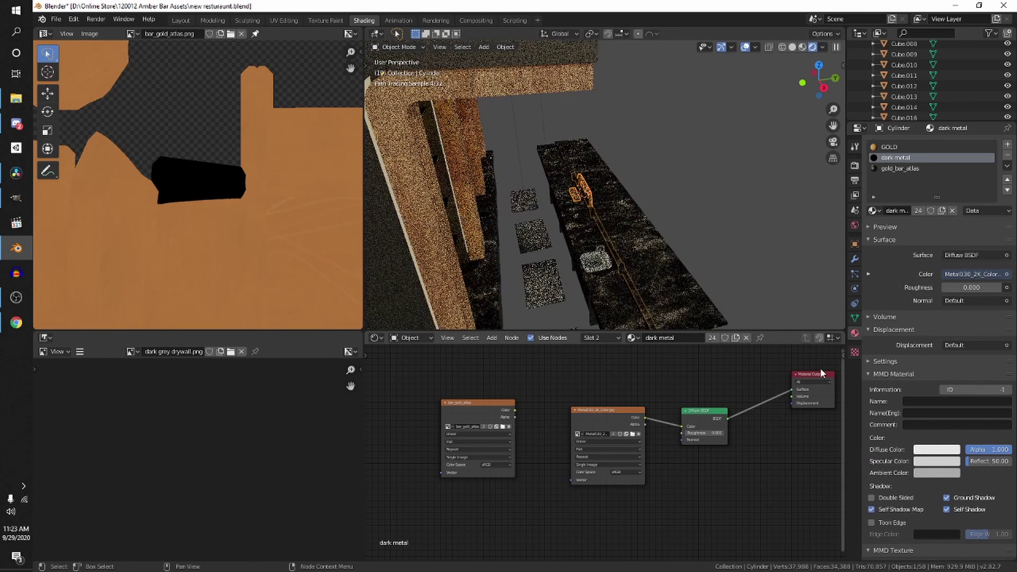
left_click(900, 146)
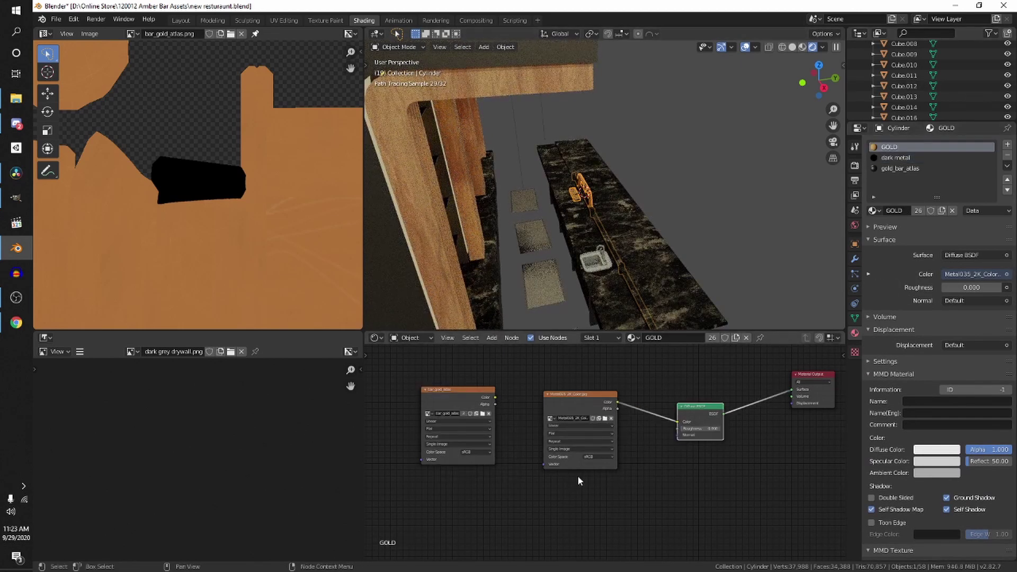
- Load Metal035_2K_Normal.jpg into the GOLD material's image texture node
left_click(605, 419)
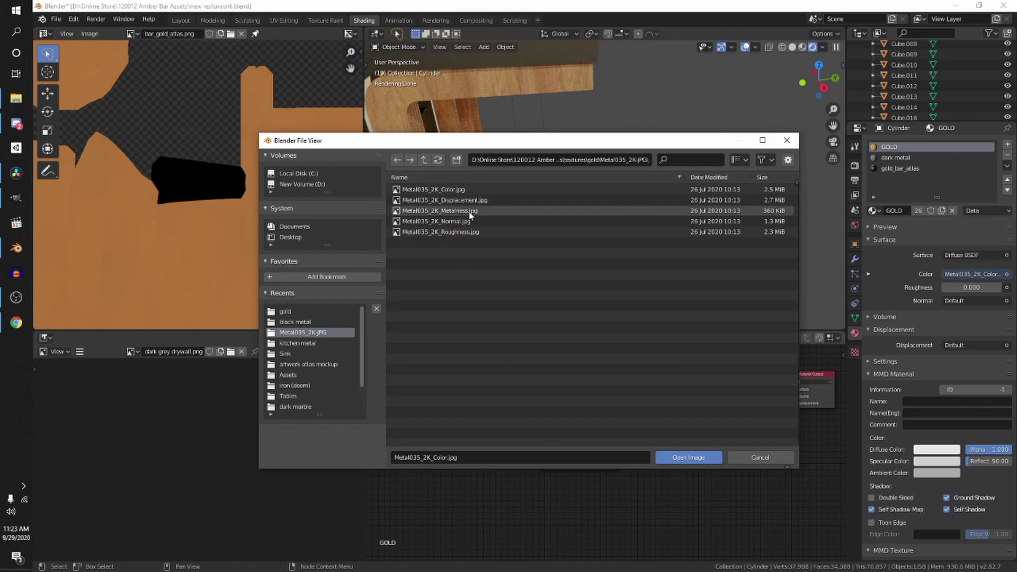
double_click(456, 221)
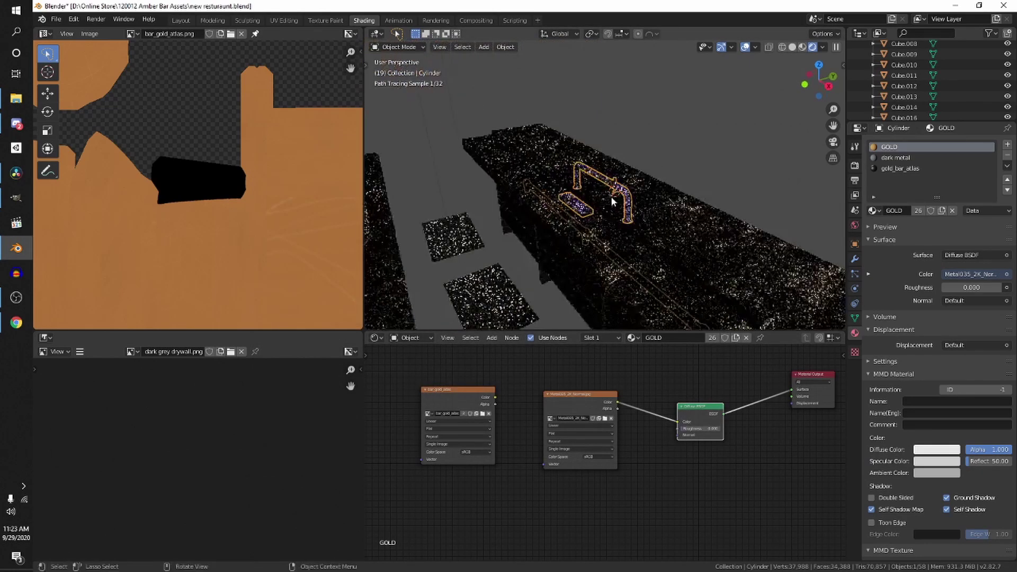
left_click(891, 168)
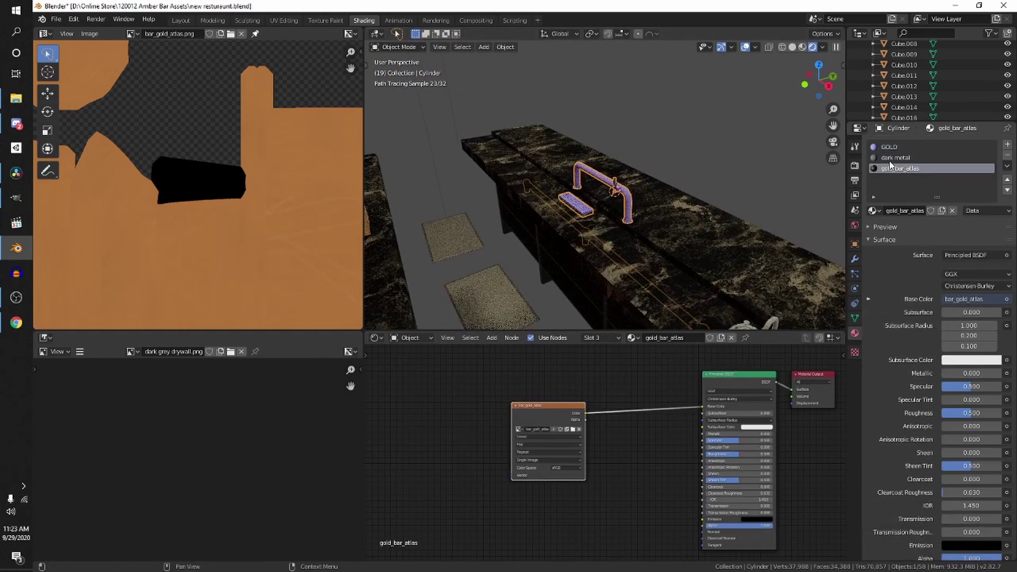
left_click(892, 146)
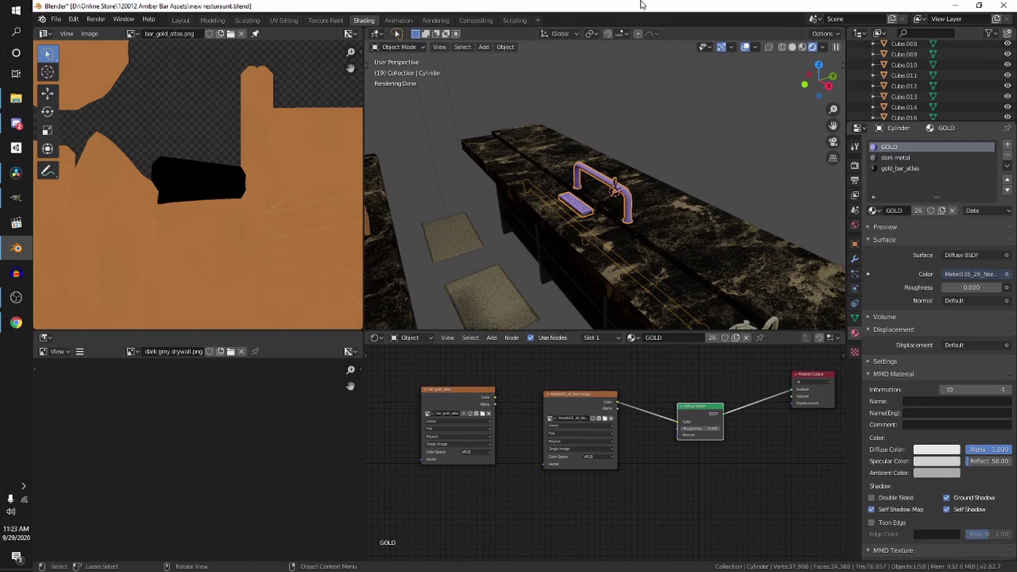
- Show the tap object's mesh data, with UV maps UVMap and UVMap.001
mouse_move(535, 103)
middle_mouse_down()
mouse_move(572, 186)
mouse_move(558, 198)
mouse_move(466, 148)
mouse_move(614, 189)
mouse_move(591, 208)
middle_mouse_up()
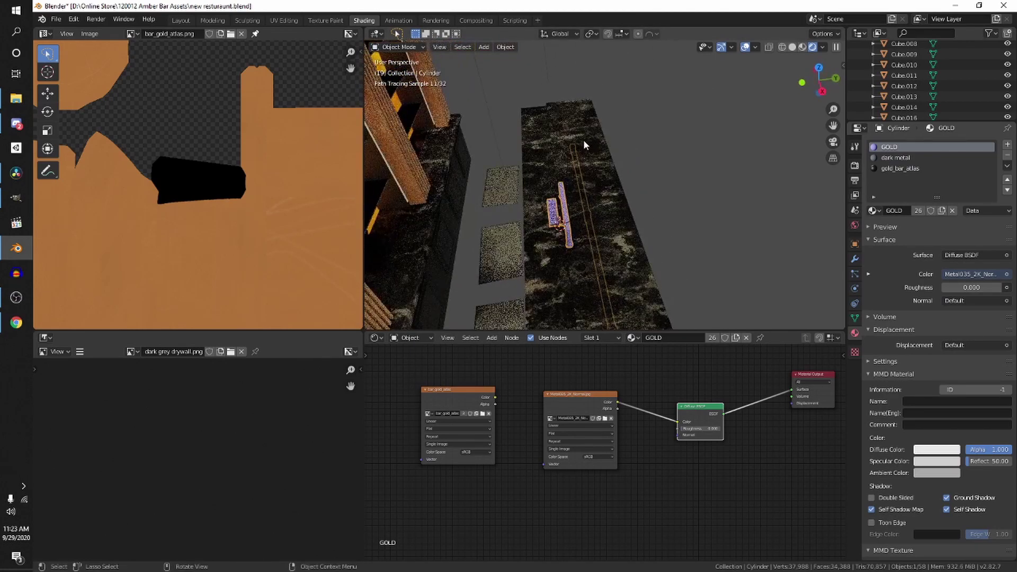
scroll(233, 218, "down", 6)
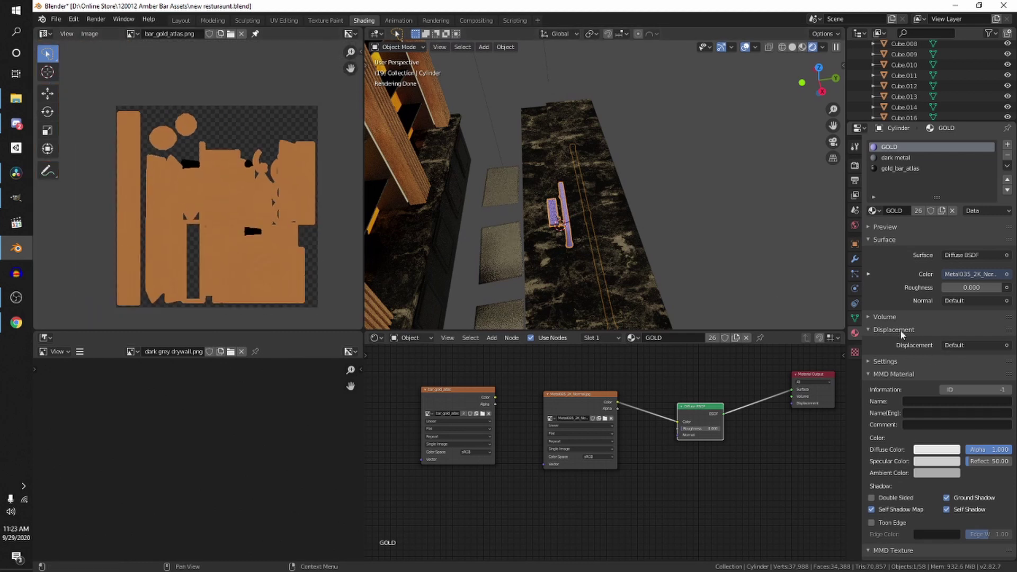
left_click(854, 318)
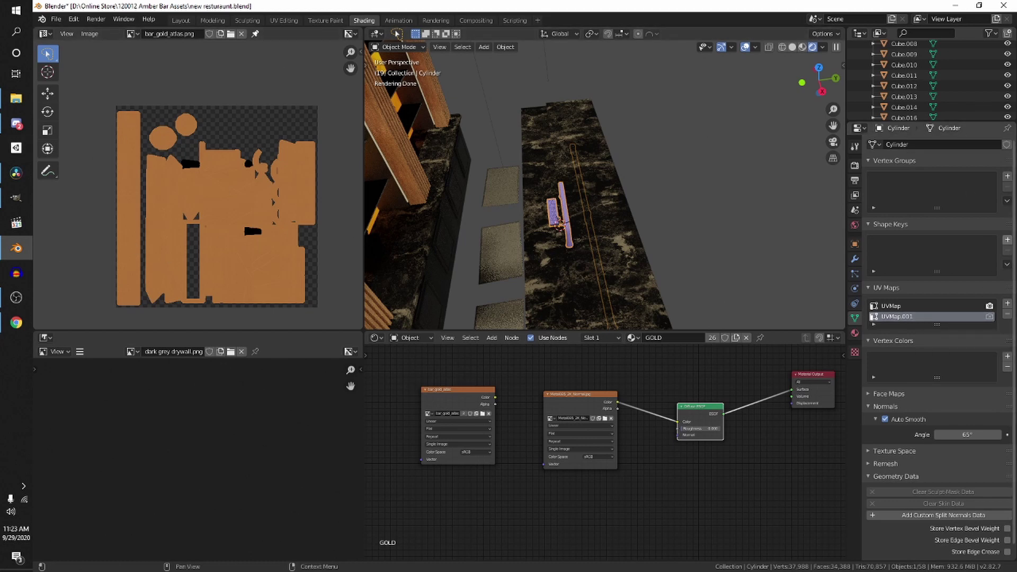
- Move the bar_gold_atlas image node up and left in the gold_bar_atlas material
middle_click_drag(766, 234, 774, 234)
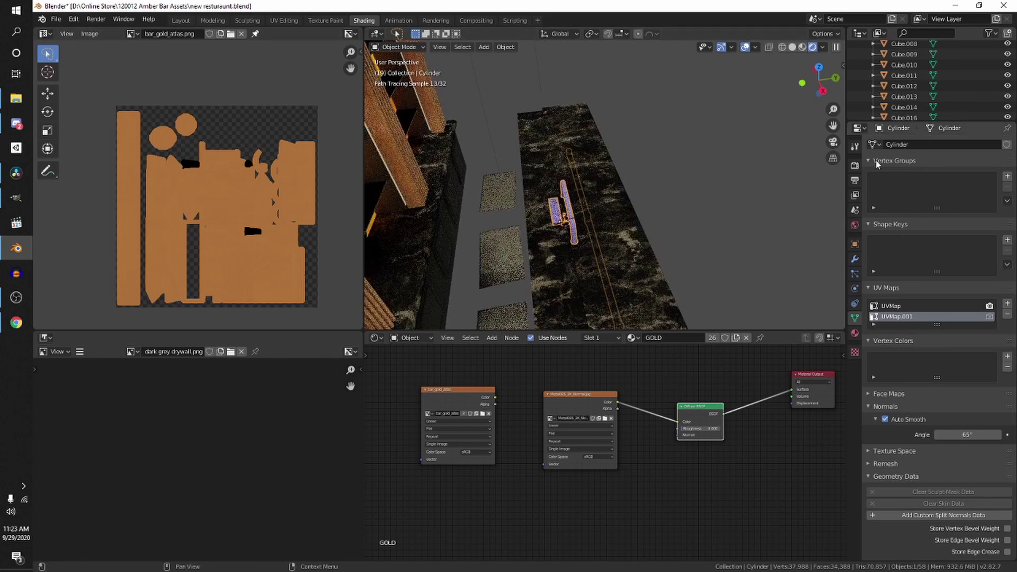
left_click(855, 332)
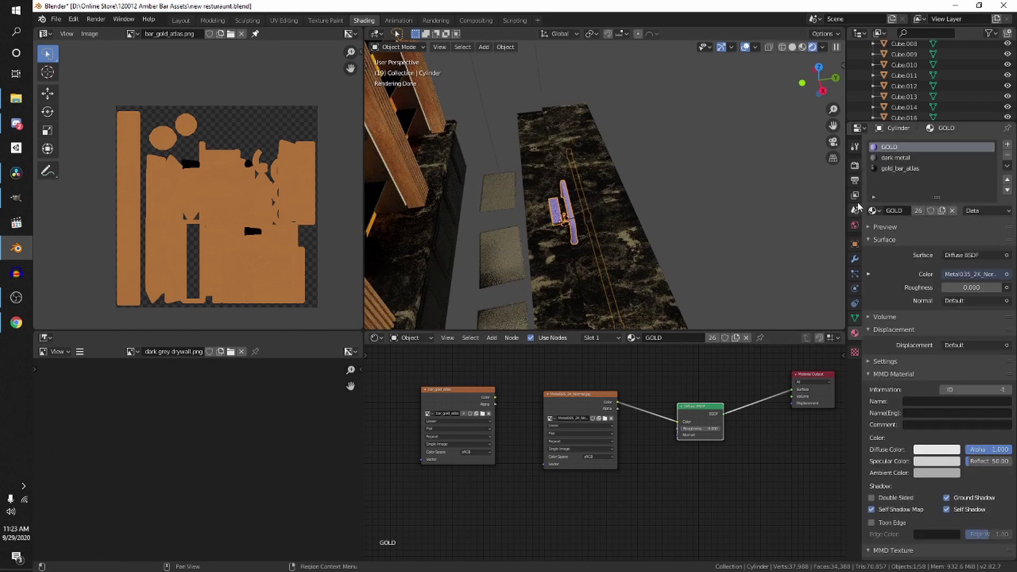
left_click(895, 168)
left_click_drag(558, 414, 540, 398)
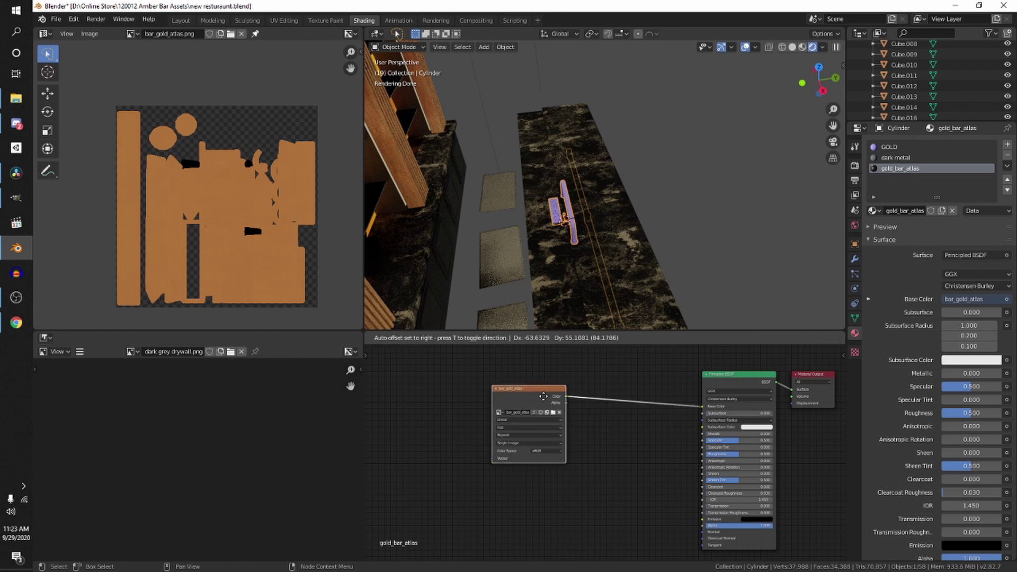
- Reposition the bar_gold_atlas image node within the GOLD material's node tree
left_click(895, 147)
left_click(895, 158)
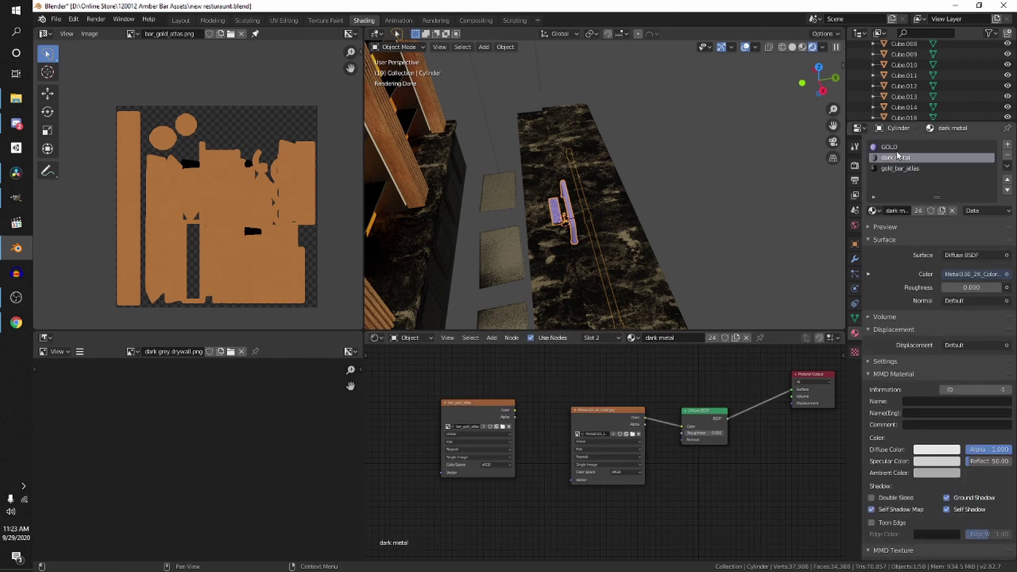
left_click(895, 149)
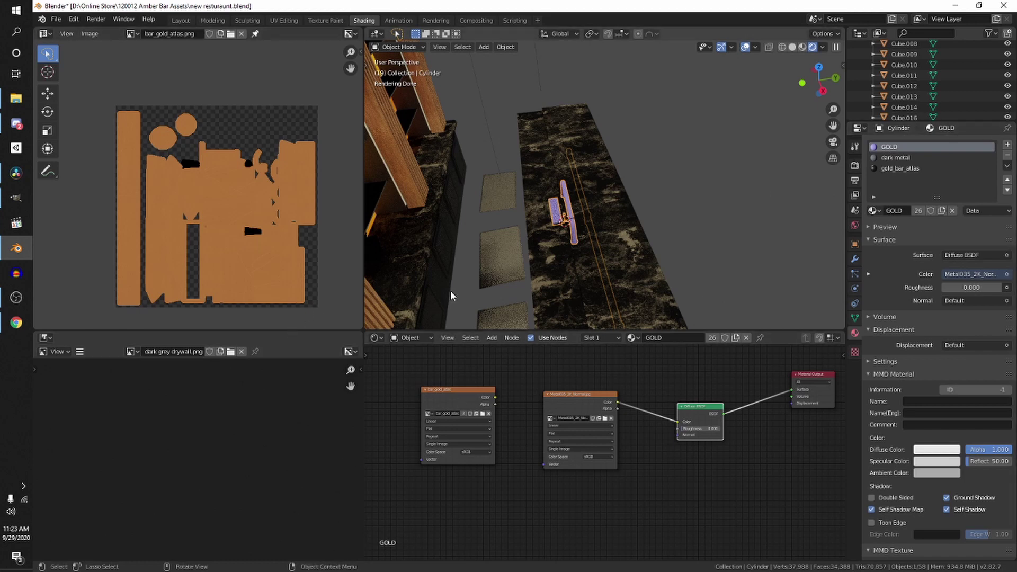
left_click_drag(468, 398, 448, 403)
left_click_drag(564, 398, 556, 405)
left_click_drag(431, 401, 446, 402)
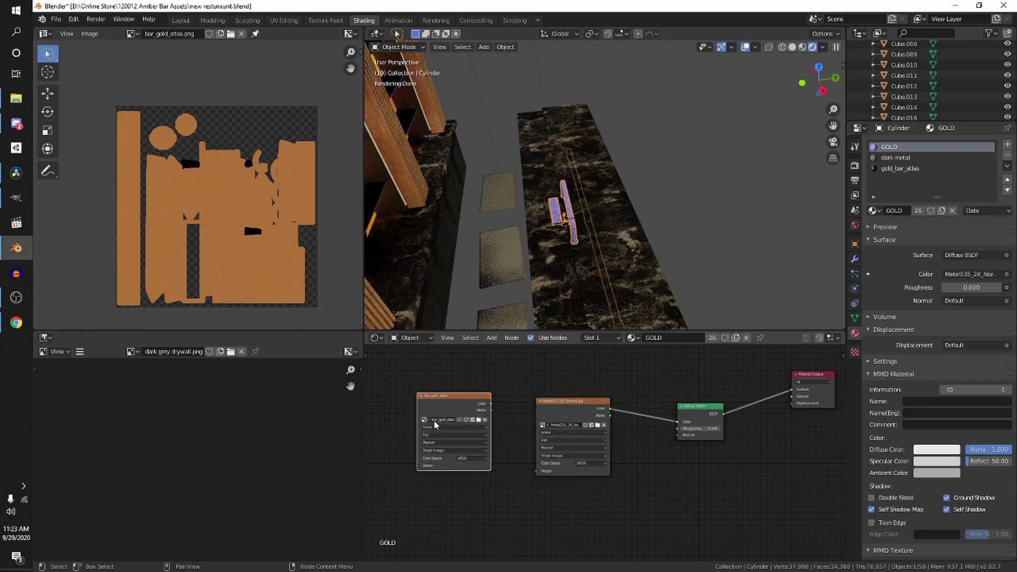
- Select the gold_bar_atlas material and show the render properties' Bake settings
left_click(925, 159)
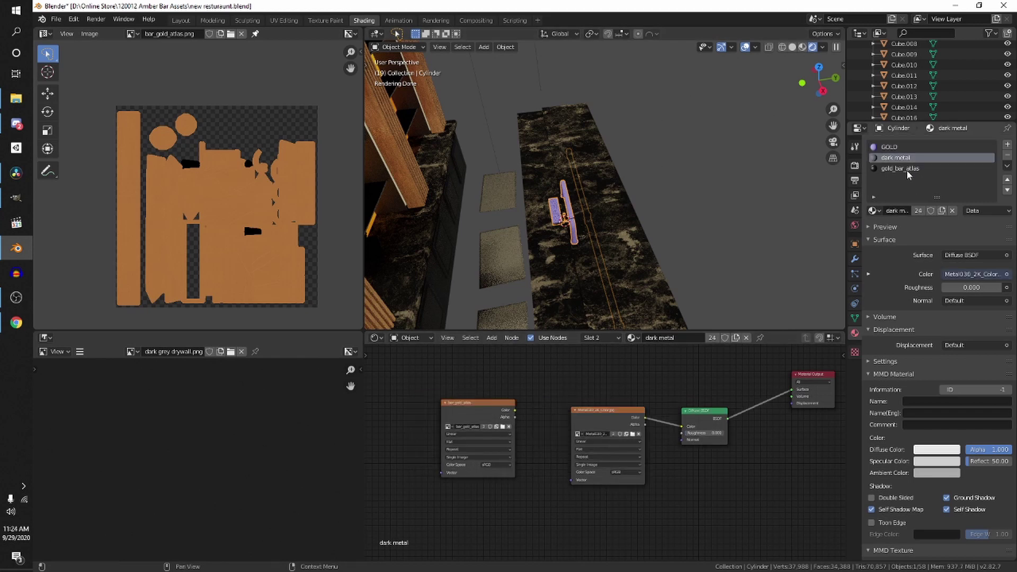
left_click(907, 168)
left_click(853, 164)
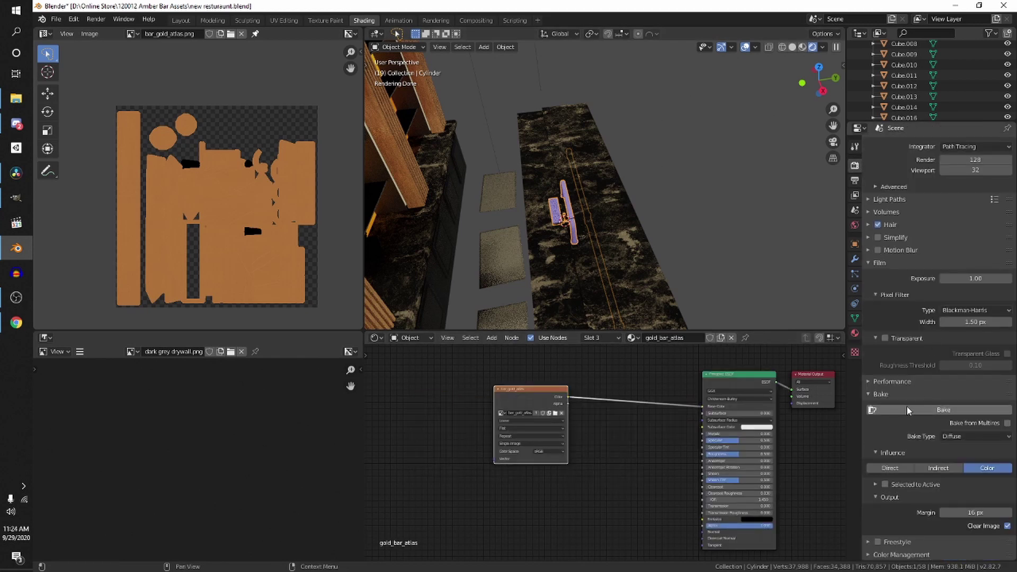
scroll(930, 193, "up", 3)
scroll(956, 206, "down", 3)
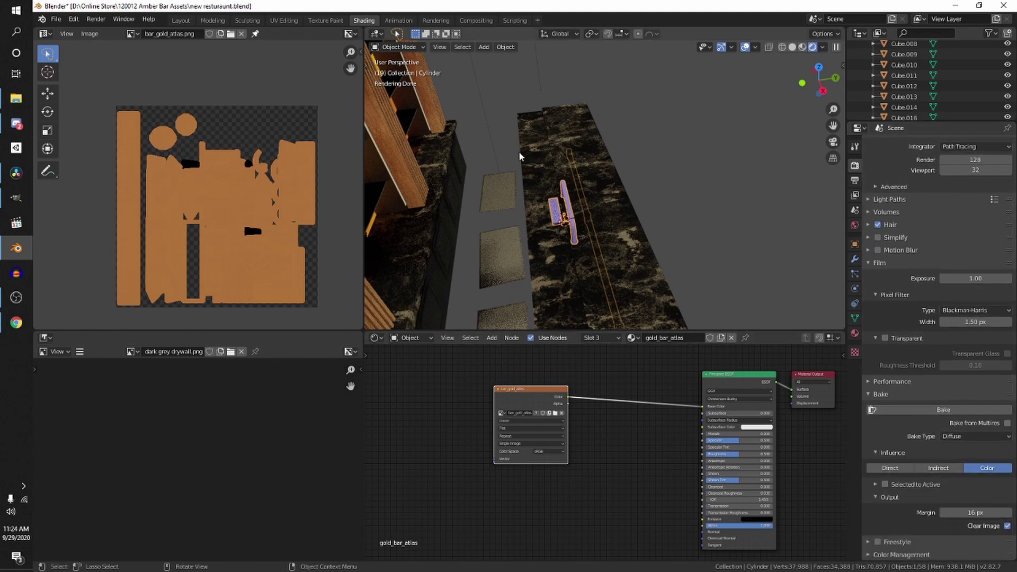
scroll(516, 152, "down", 1)
scroll(346, 185, "up", 1)
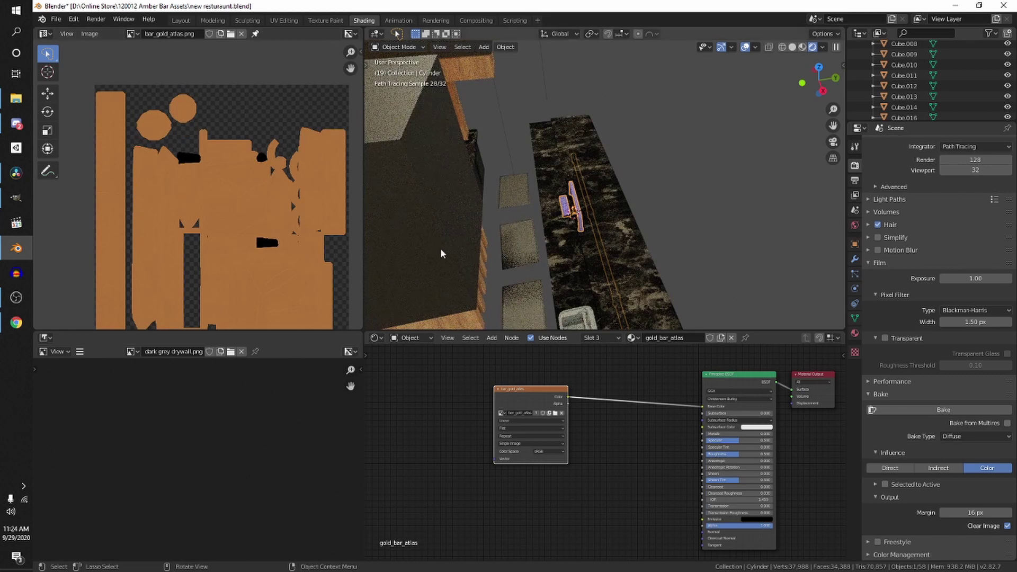